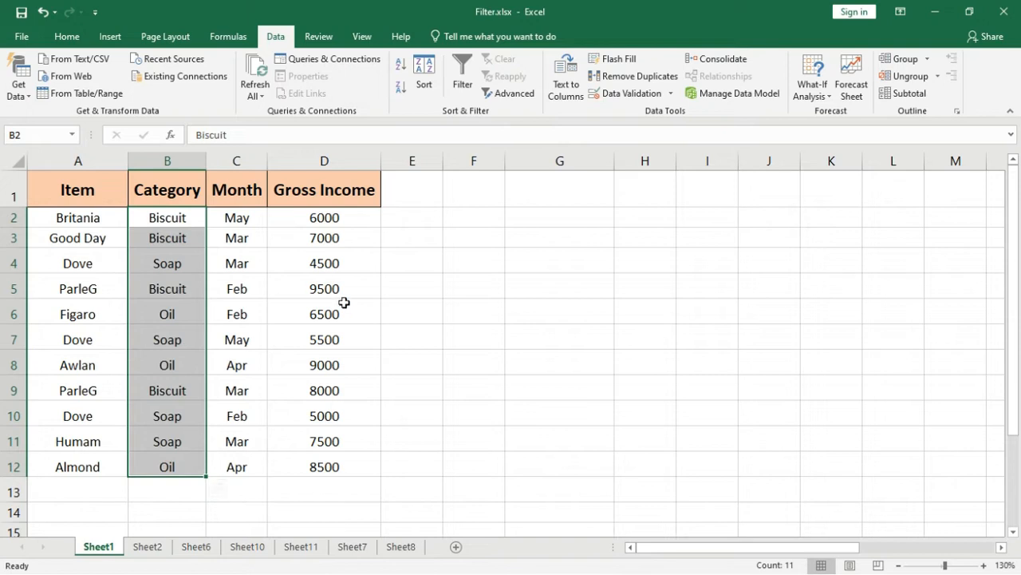
{"action": "left_click_drag", "start_coordinate": [100, 223], "coordinate": [101, 238]}
{"action": "left_click_drag", "start_coordinate": [102, 308], "coordinate": [96, 463]}
{"action": "left_click", "coordinate": [91, 390]}
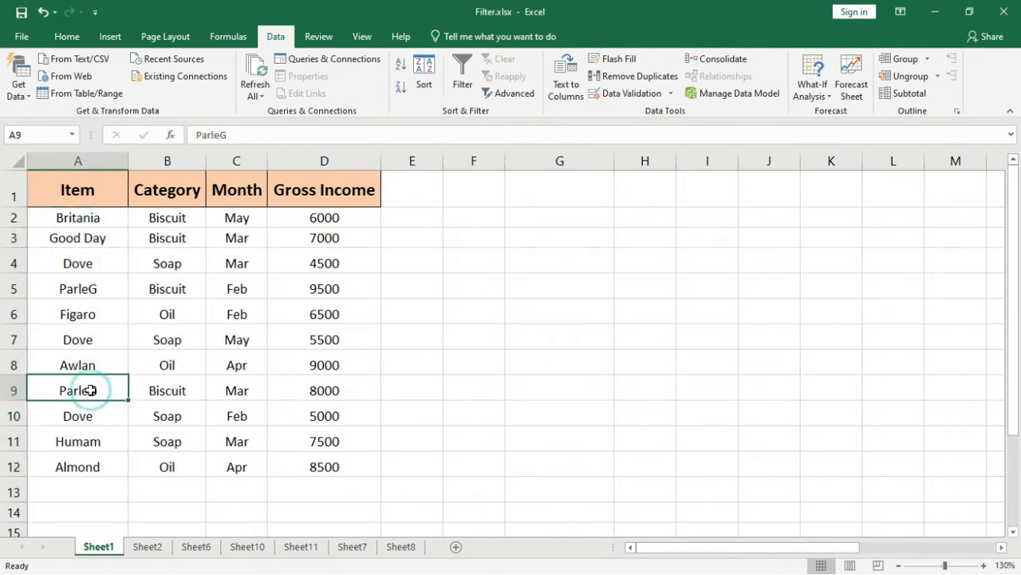
{"action": "left_click", "coordinate": [95, 341]}
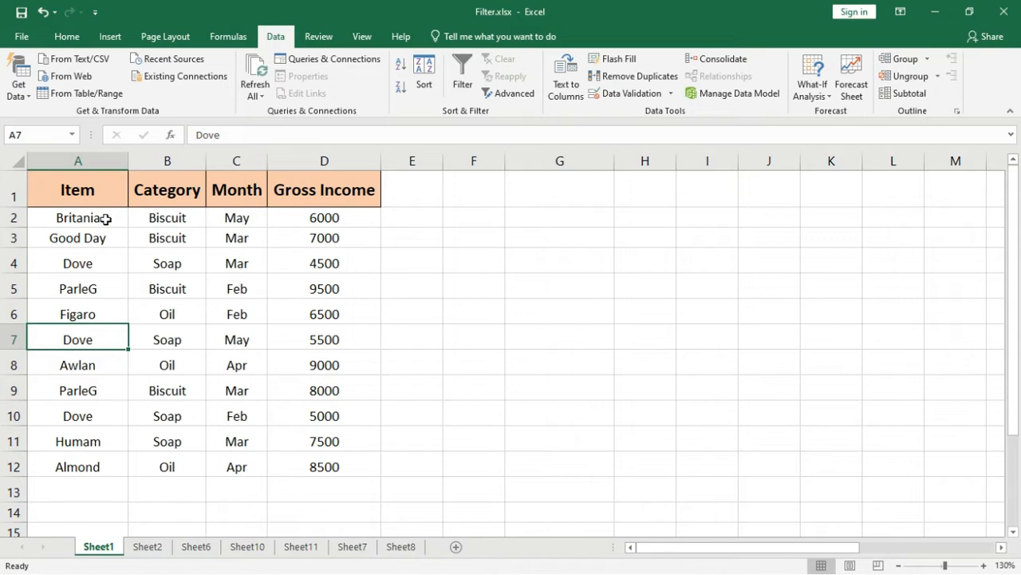
Sort the table by the Category column in A to Z order, expanding the selection to the adjacent columns
{"action": "left_click_drag", "start_coordinate": [158, 216], "coordinate": [169, 447]}
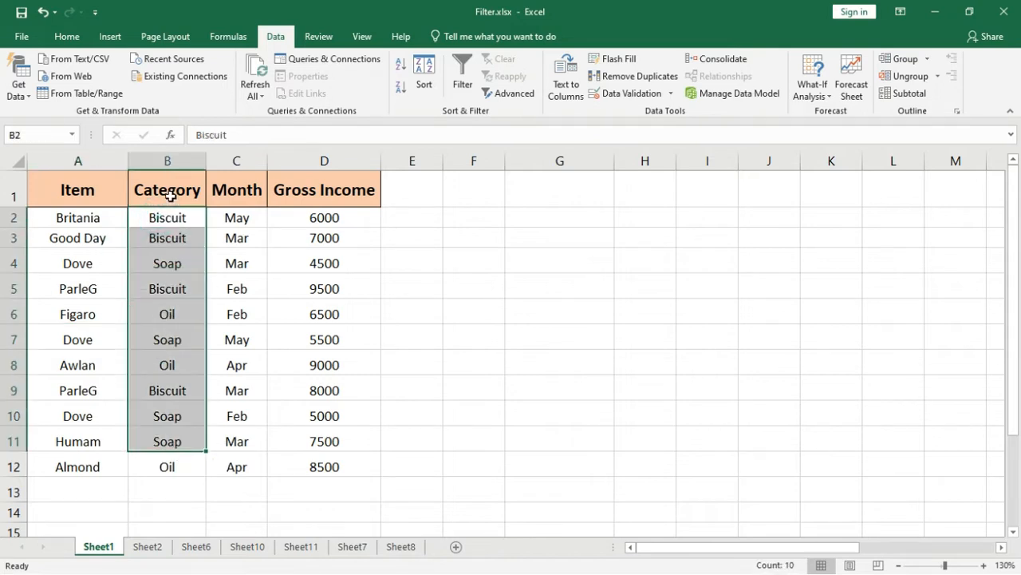
{"action": "left_click_drag", "start_coordinate": [170, 191], "coordinate": [165, 467]}
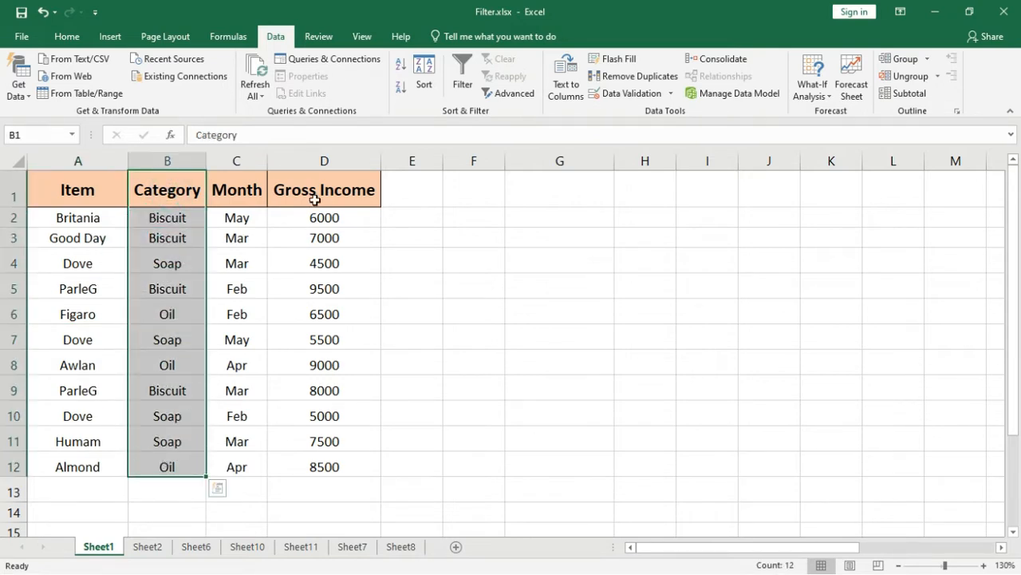
{"action": "left_click", "coordinate": [398, 70]}
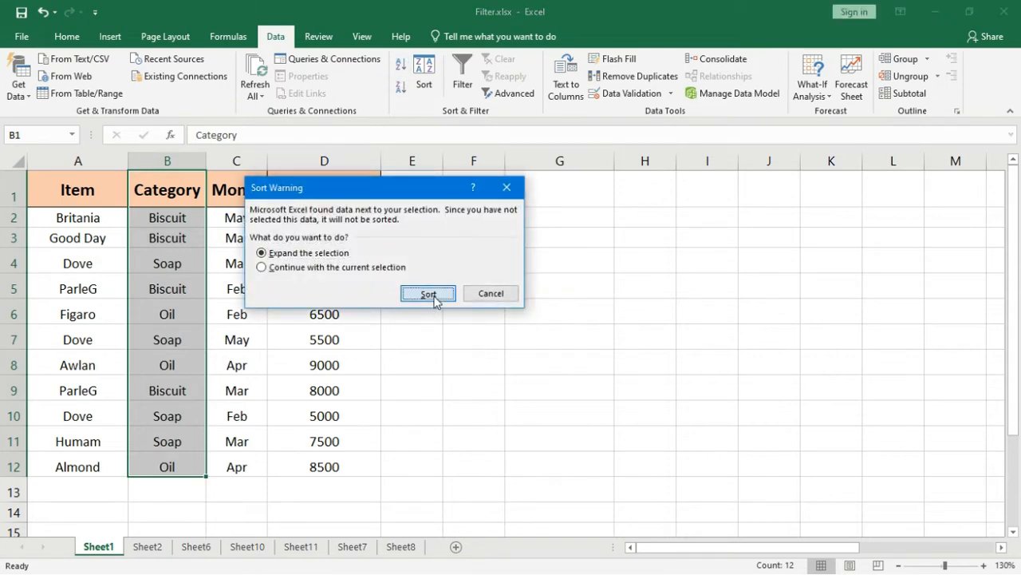
{"action": "left_click", "coordinate": [432, 295]}
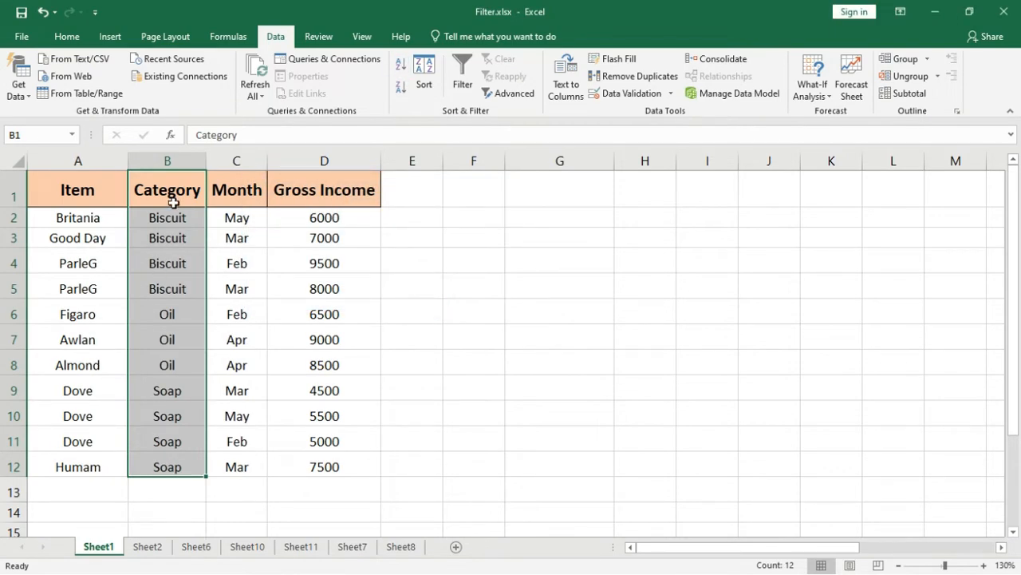
{"action": "left_click_drag", "start_coordinate": [167, 218], "coordinate": [184, 462]}
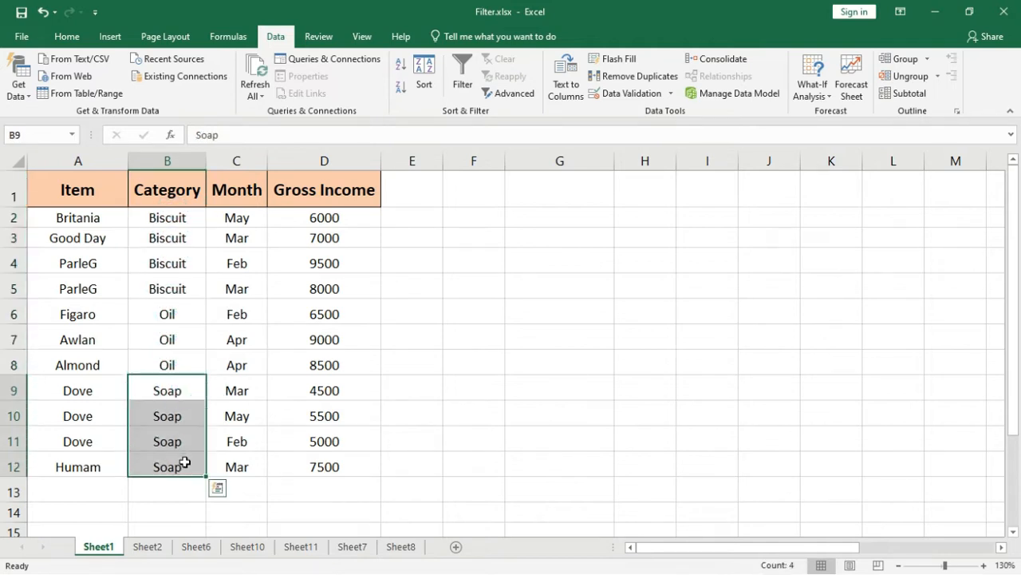
Add subtotals to the range A1:D12 at each change in Category, using the Sum function on Gross Income
{"action": "left_click_drag", "start_coordinate": [105, 194], "coordinate": [356, 466]}
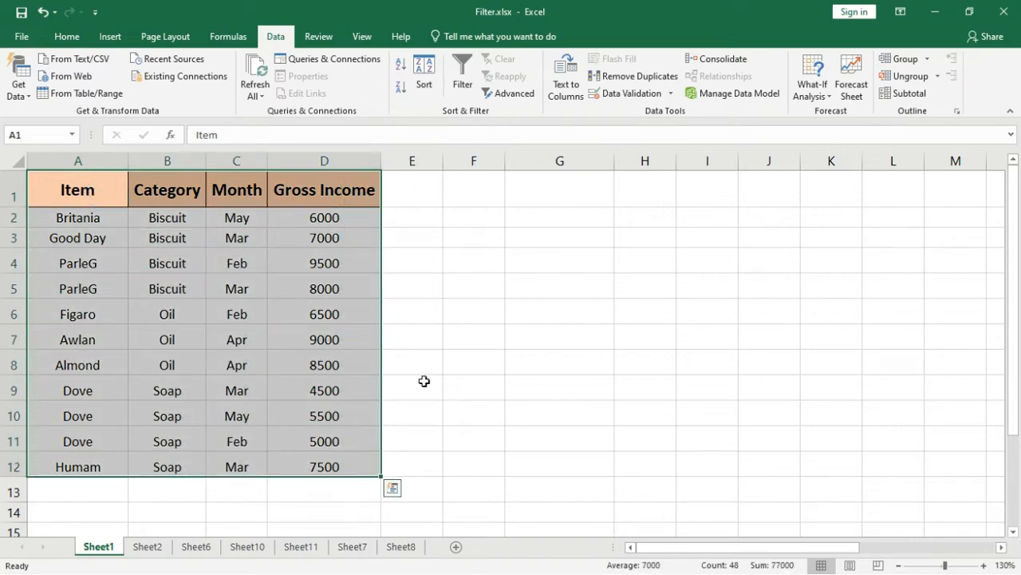
{"action": "left_click", "coordinate": [892, 92]}
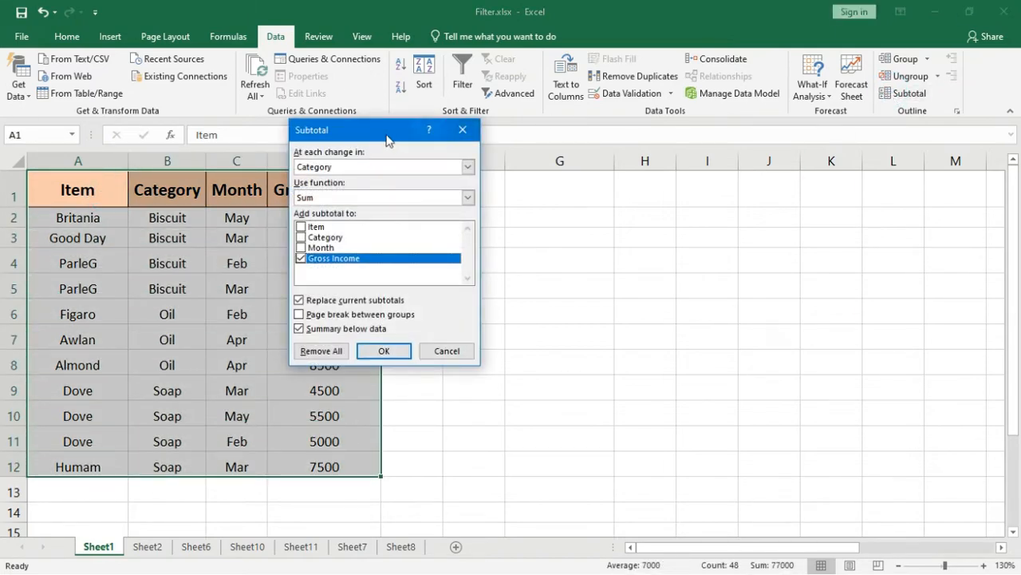
{"action": "left_click_drag", "start_coordinate": [383, 132], "coordinate": [542, 122]}
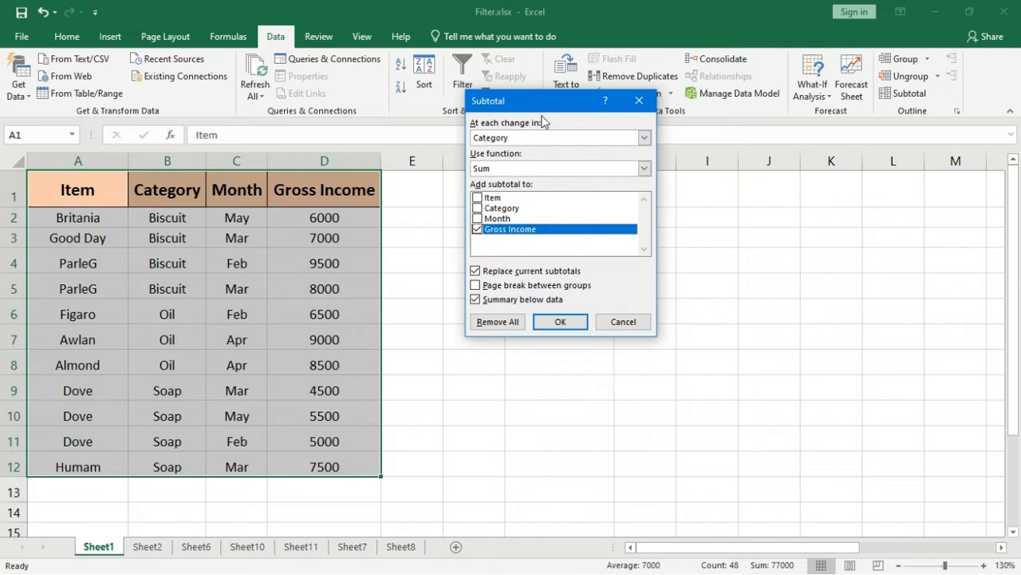
{"action": "left_click", "coordinate": [503, 139]}
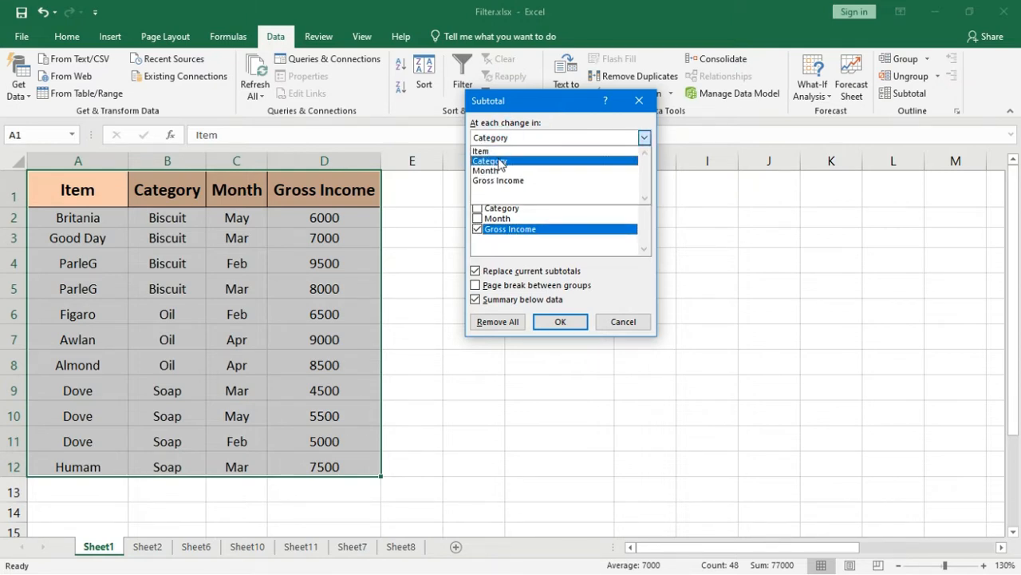
{"action": "left_click", "coordinate": [499, 162]}
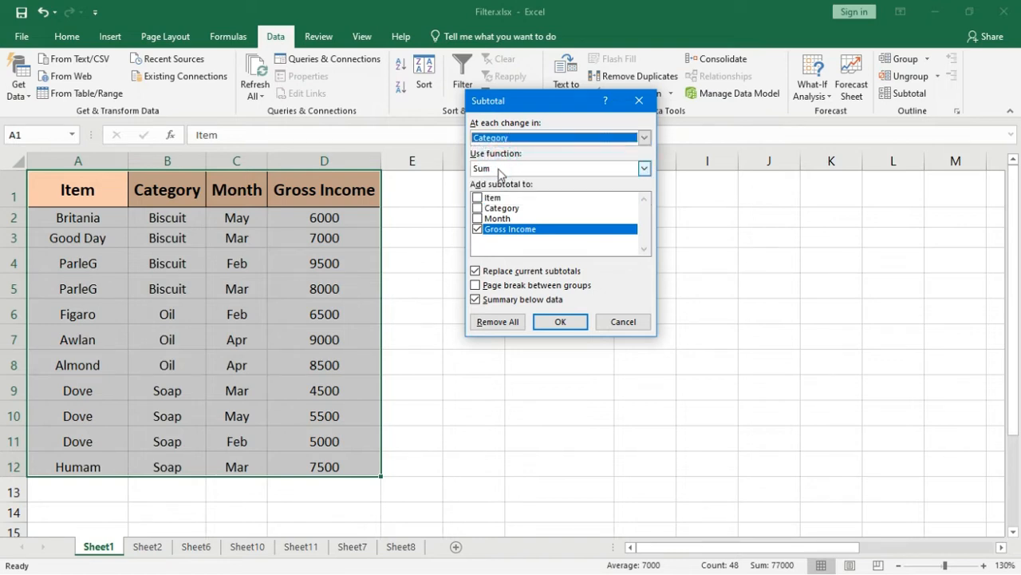
{"action": "key", "text": "Tab"}
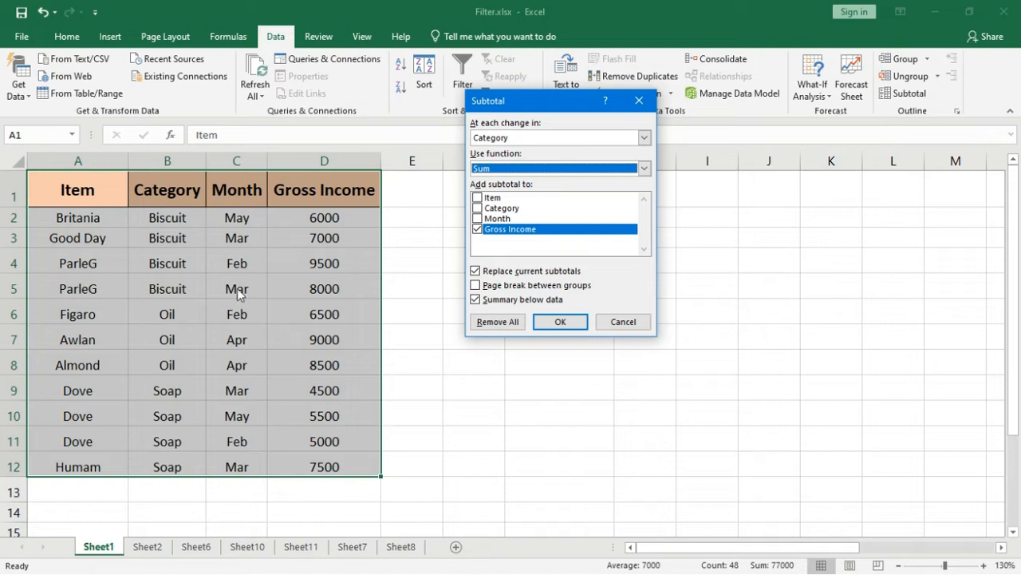
{"action": "left_click", "coordinate": [531, 169]}
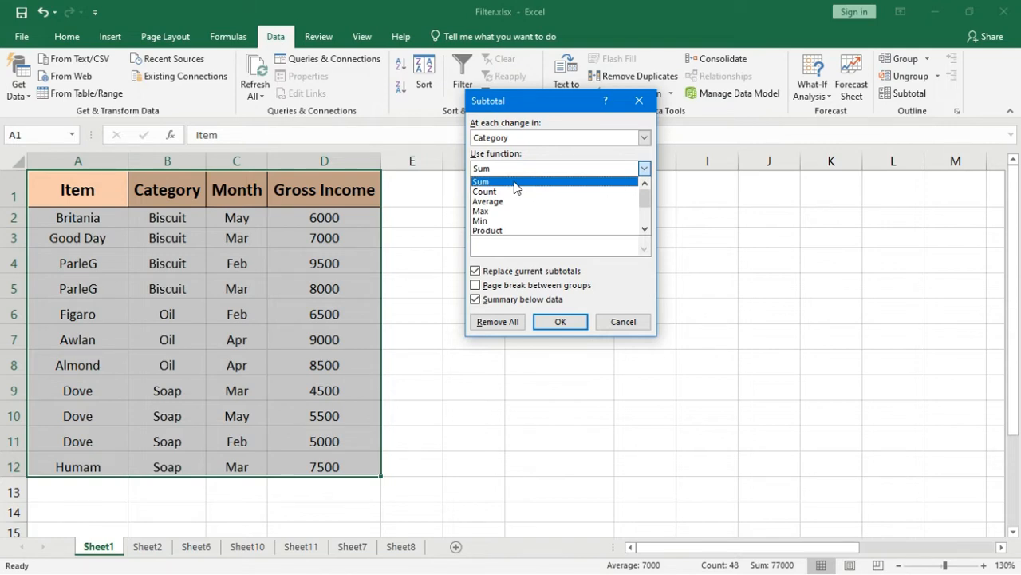
{"action": "left_click", "coordinate": [515, 182]}
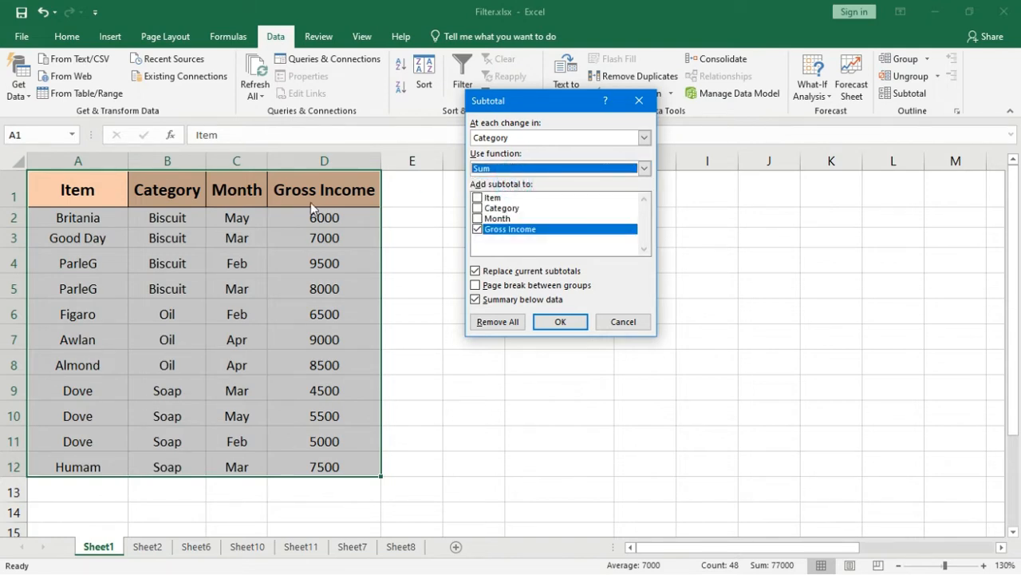
{"action": "left_click", "coordinate": [482, 231]}
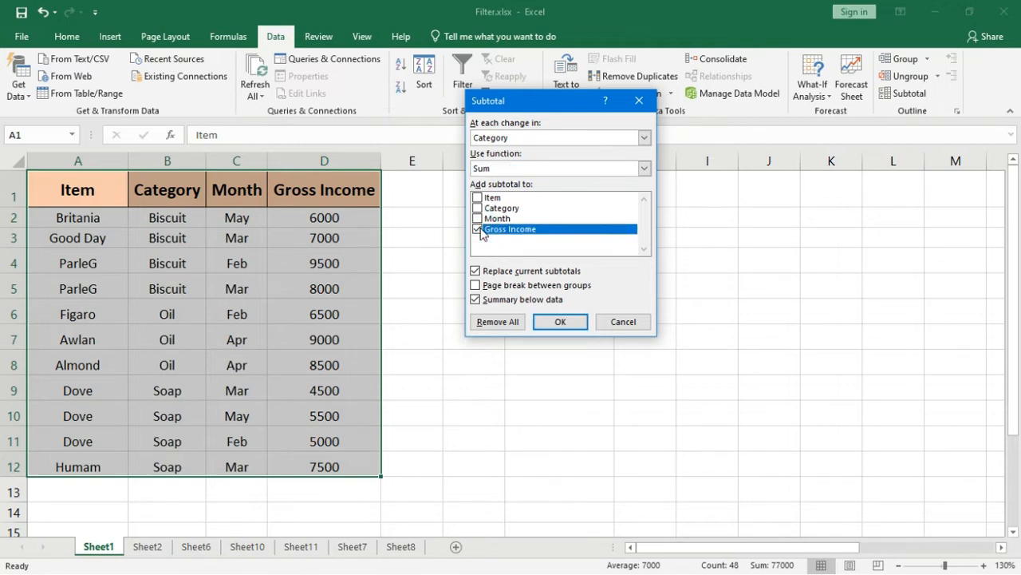
{"action": "left_click", "coordinate": [557, 319]}
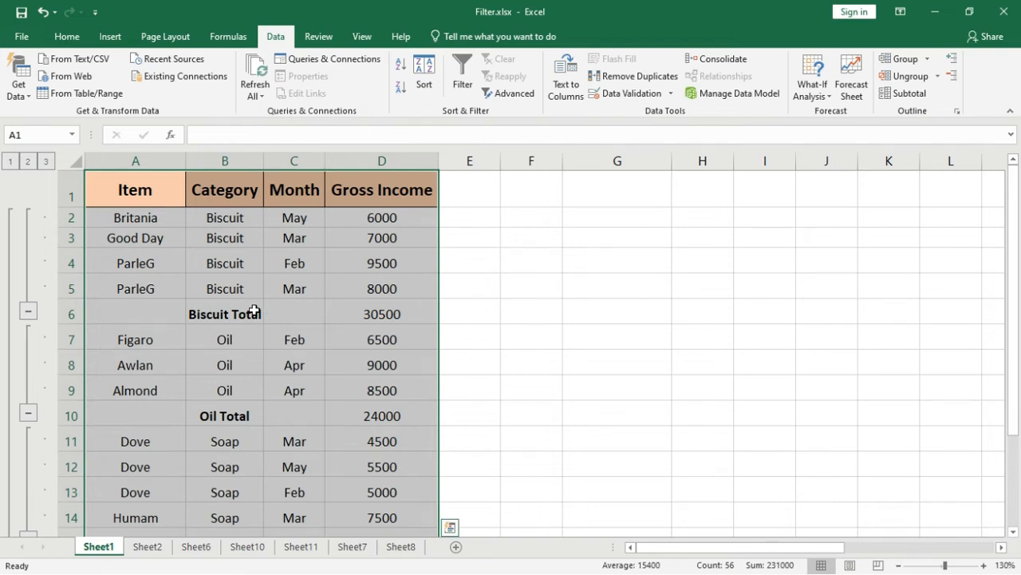
Examine the category subtotal rows and the grand total row, with the sheet zoomed out to 110%
{"action": "left_click_drag", "start_coordinate": [262, 311], "coordinate": [372, 320]}
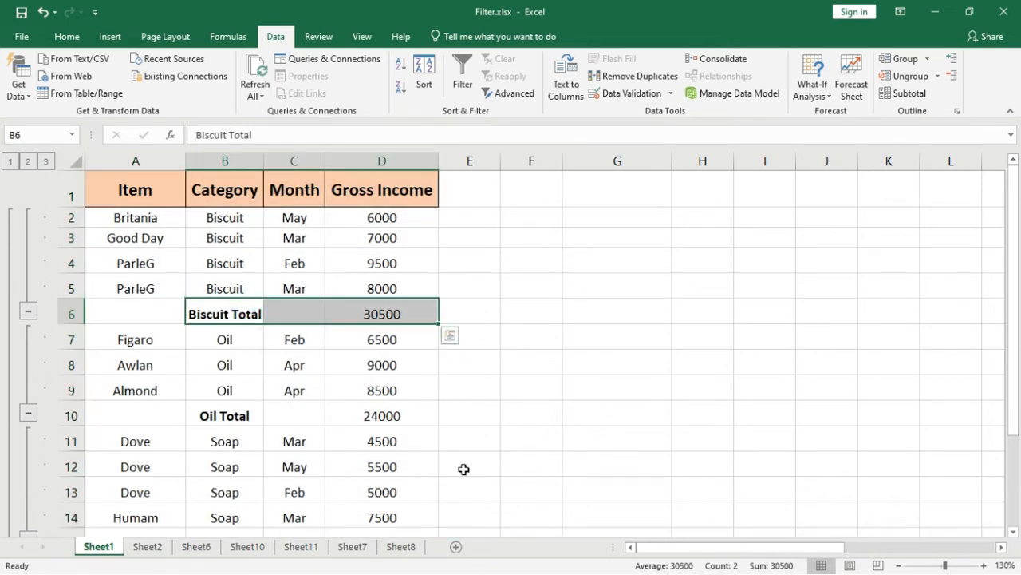
{"action": "left_click_drag", "start_coordinate": [245, 422], "coordinate": [372, 435]}
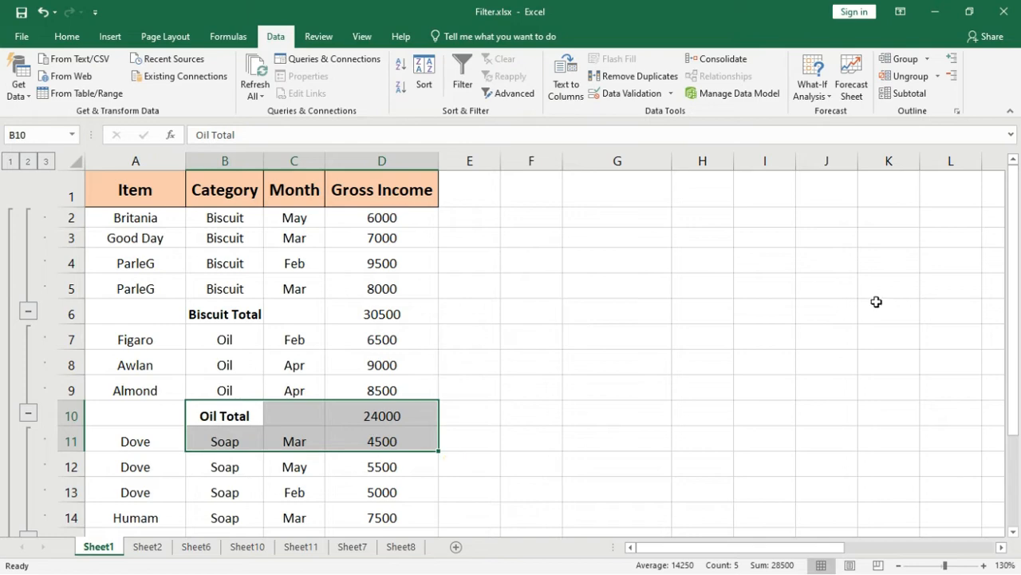
{"action": "left_click_drag", "start_coordinate": [1015, 257], "coordinate": [1015, 307]}
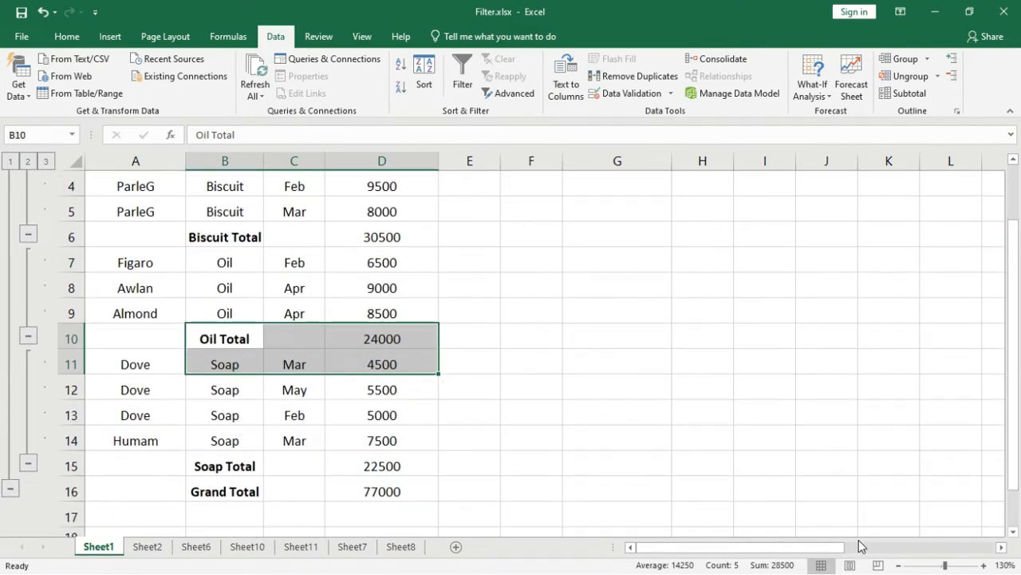
{"action": "left_click", "coordinate": [899, 565]}
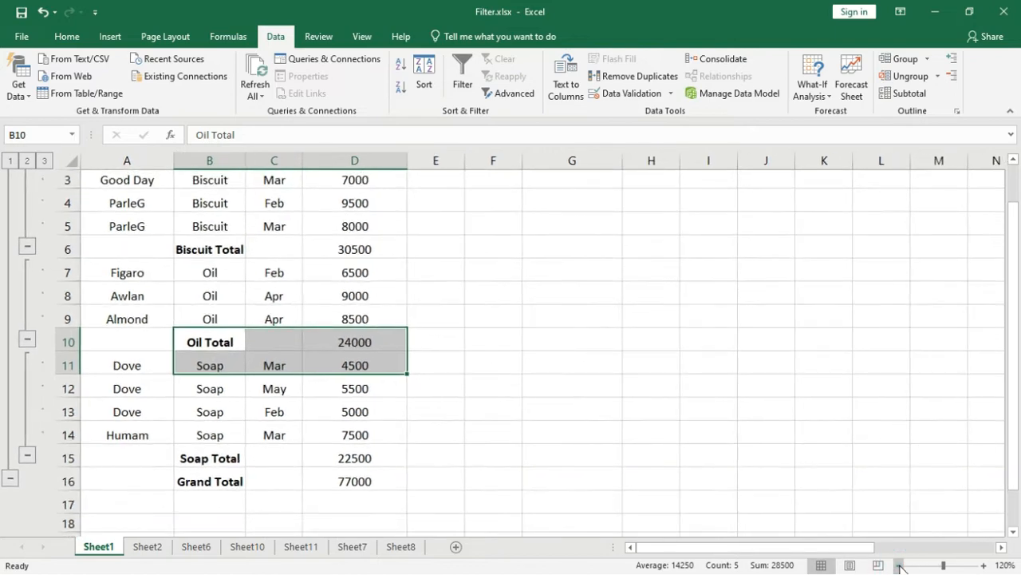
{"action": "left_click", "coordinate": [899, 565]}
{"action": "scroll", "coordinate": [240, 295], "scroll_direction": "up", "scroll_amount": 1}
{"action": "left_click", "coordinate": [188, 311]}
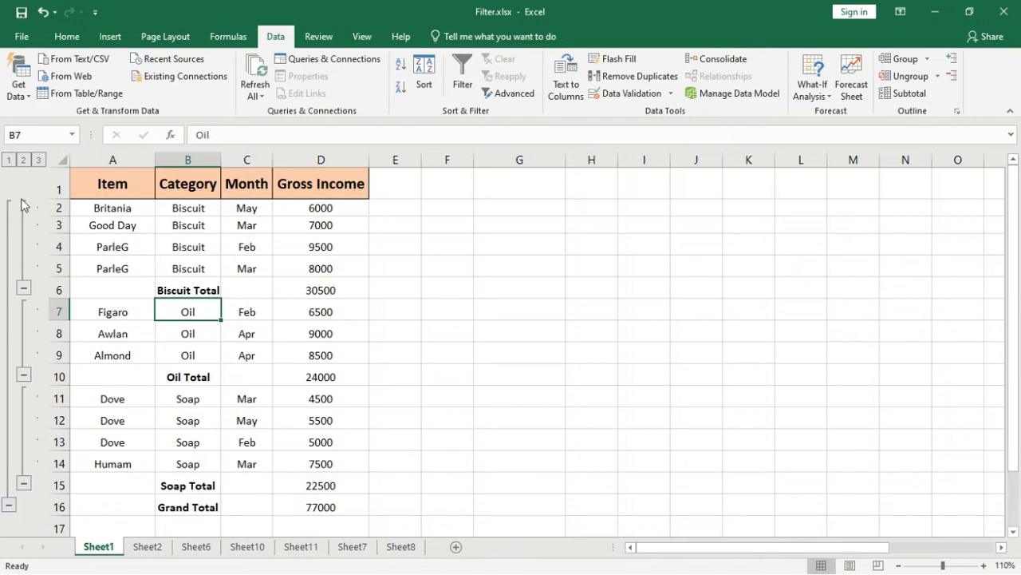
View the data at outline levels 2, 1 and 3, and collapse and re-expand the Oil group
{"action": "left_click", "coordinate": [39, 162]}
{"action": "left_click", "coordinate": [23, 161]}
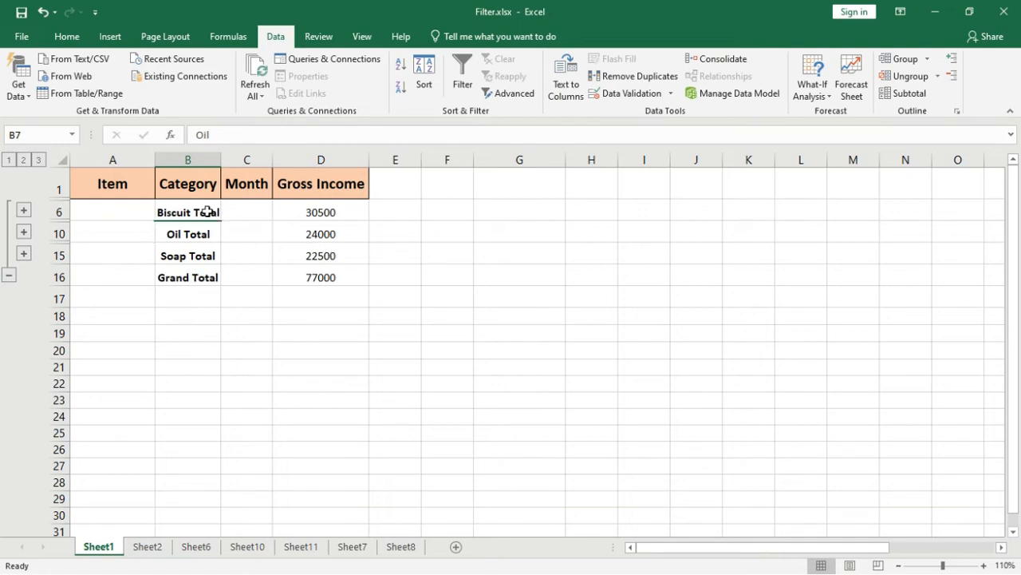
{"action": "left_click", "coordinate": [8, 160]}
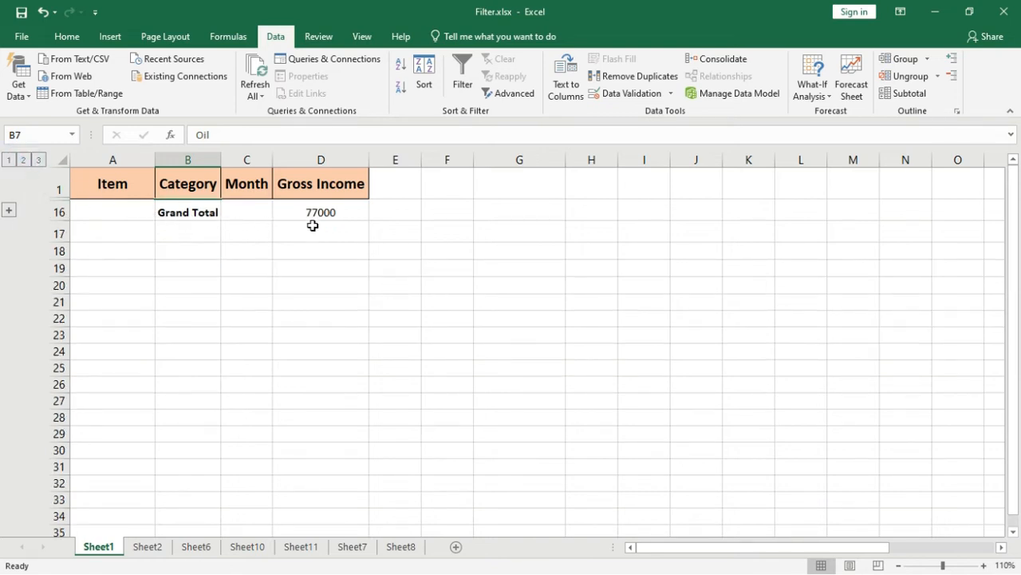
{"action": "left_click", "coordinate": [23, 161]}
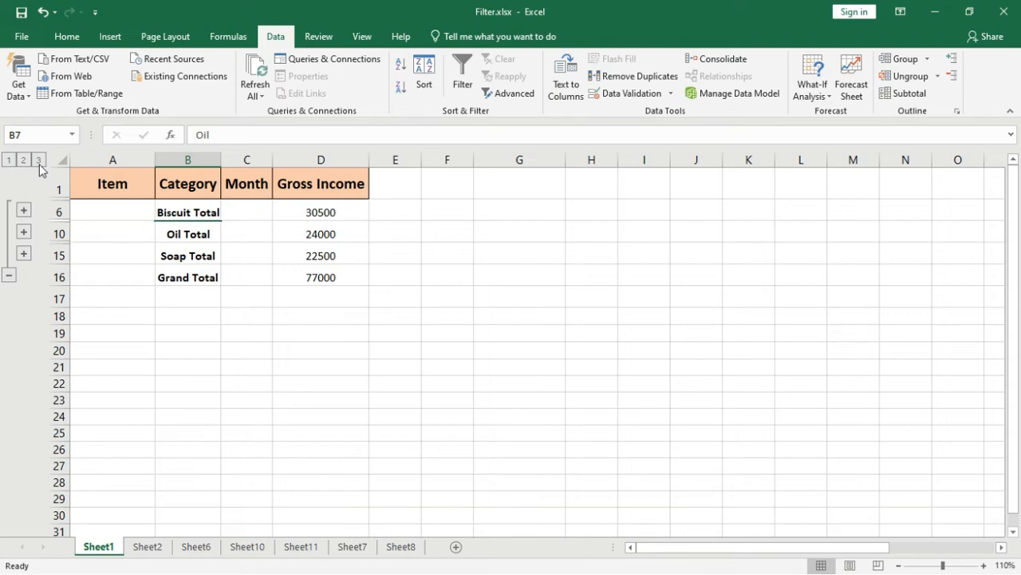
{"action": "left_click", "coordinate": [39, 161]}
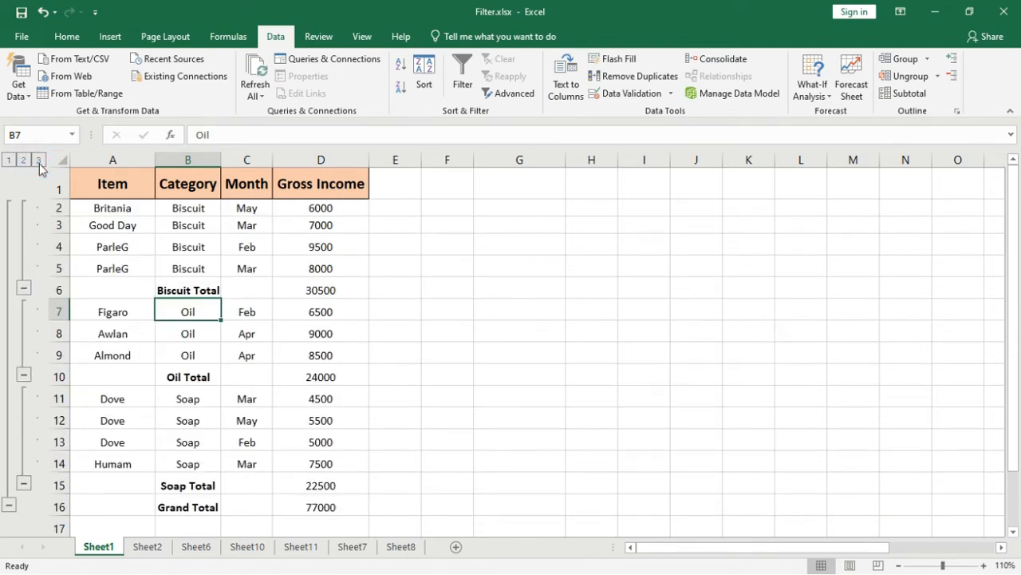
{"action": "left_click", "coordinate": [24, 376]}
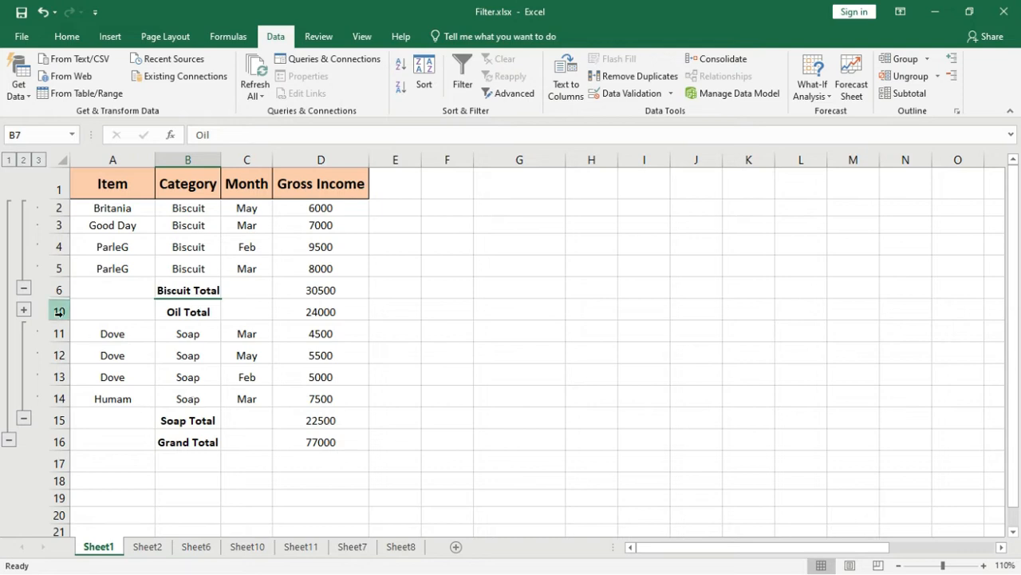
{"action": "left_click", "coordinate": [23, 310]}
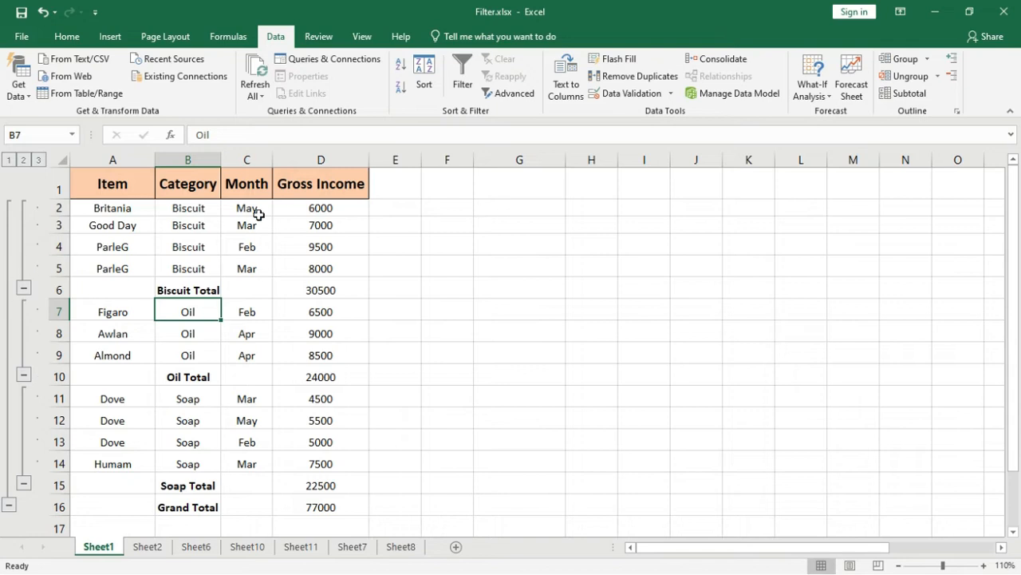
Clear the outline grouping from the sheet while keeping the subtotal rows
{"action": "left_click", "coordinate": [938, 75]}
{"action": "left_click", "coordinate": [926, 112]}
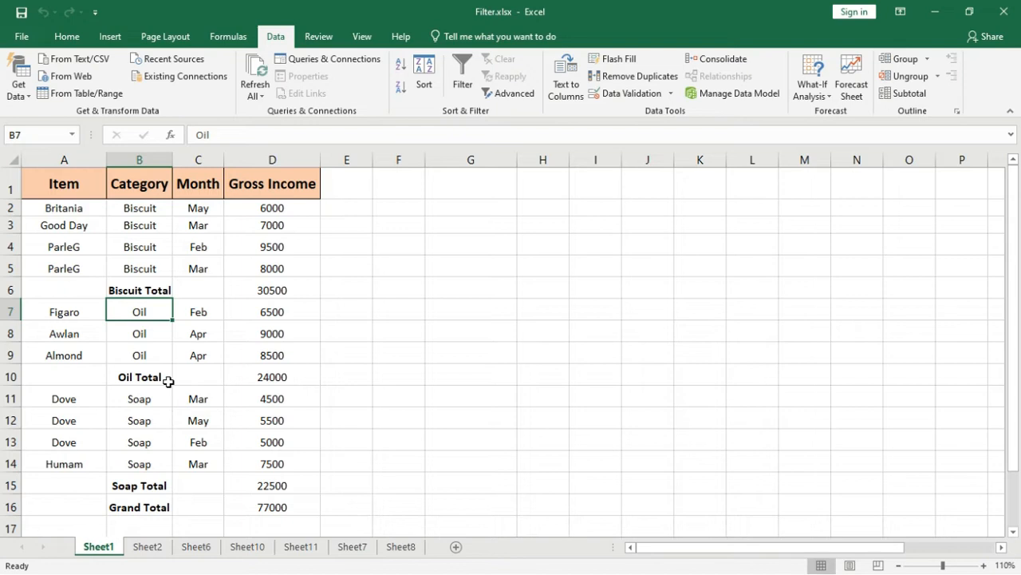
{"action": "left_click", "coordinate": [346, 353]}
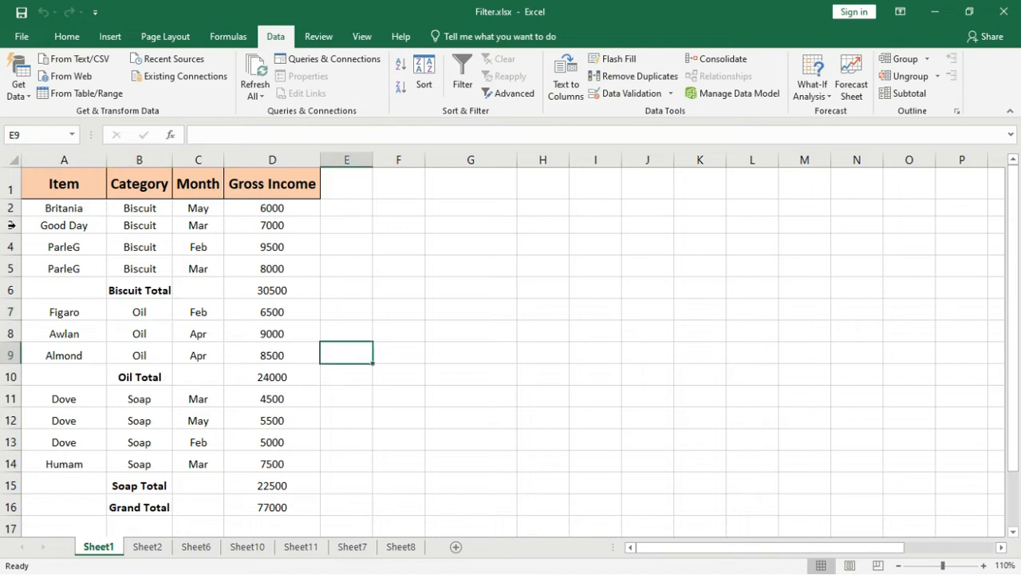
Group the subtotaled rows again by applying Auto Outline to the sheet
{"action": "left_click", "coordinate": [926, 59]}
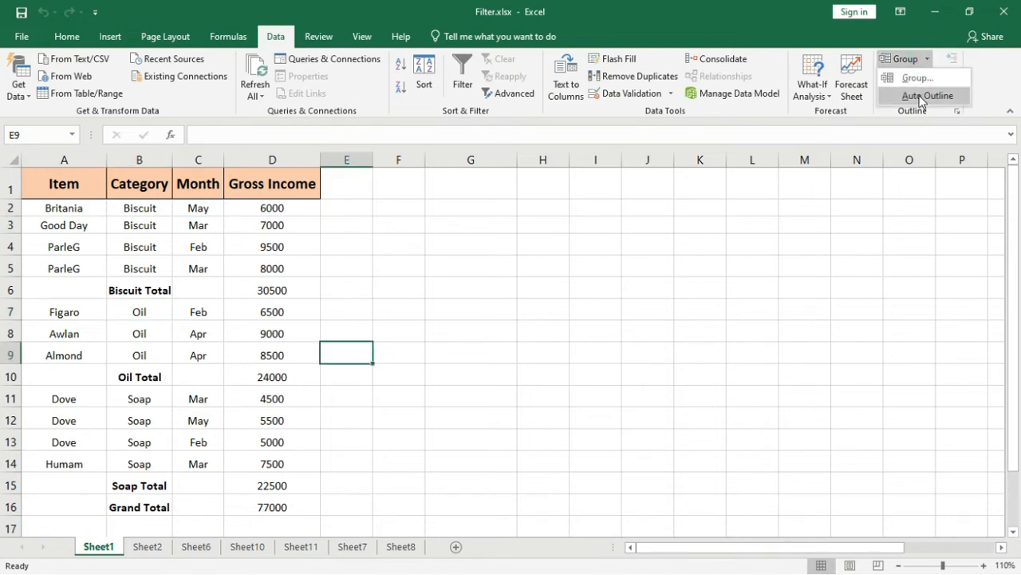
{"action": "left_click", "coordinate": [923, 95]}
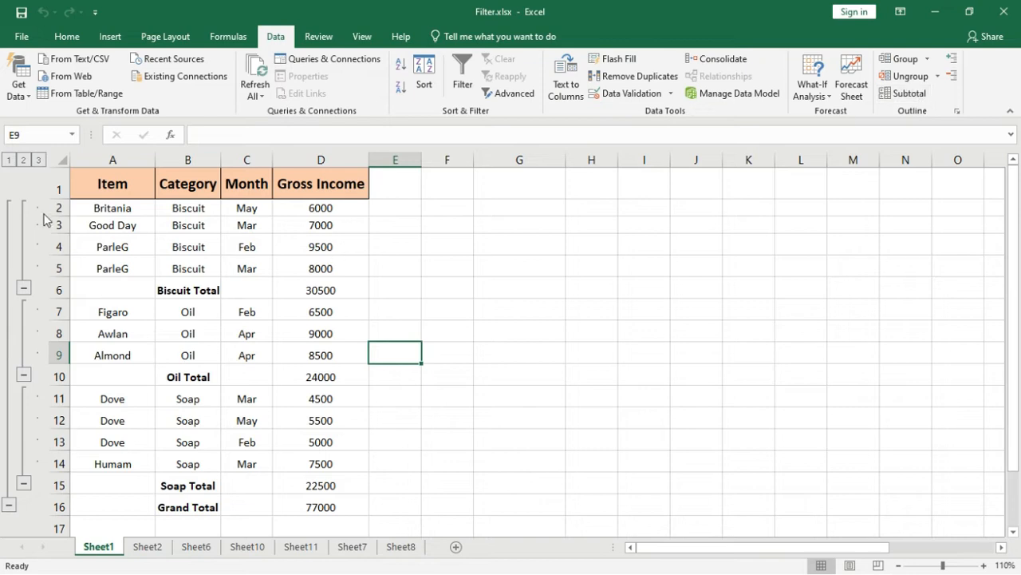
{"action": "key", "text": "ctrl+End"}
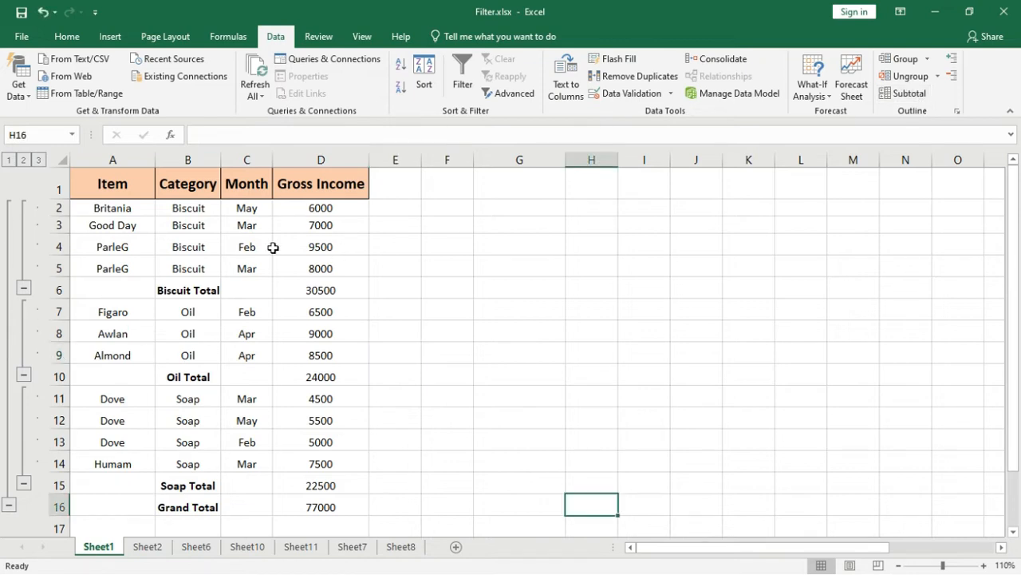
Group columns A to D of the whole subtotaled table, from the header row through the grand total row
{"action": "left_click", "coordinate": [94, 180]}
{"action": "left_click_drag", "start_coordinate": [118, 193], "coordinate": [331, 267]}
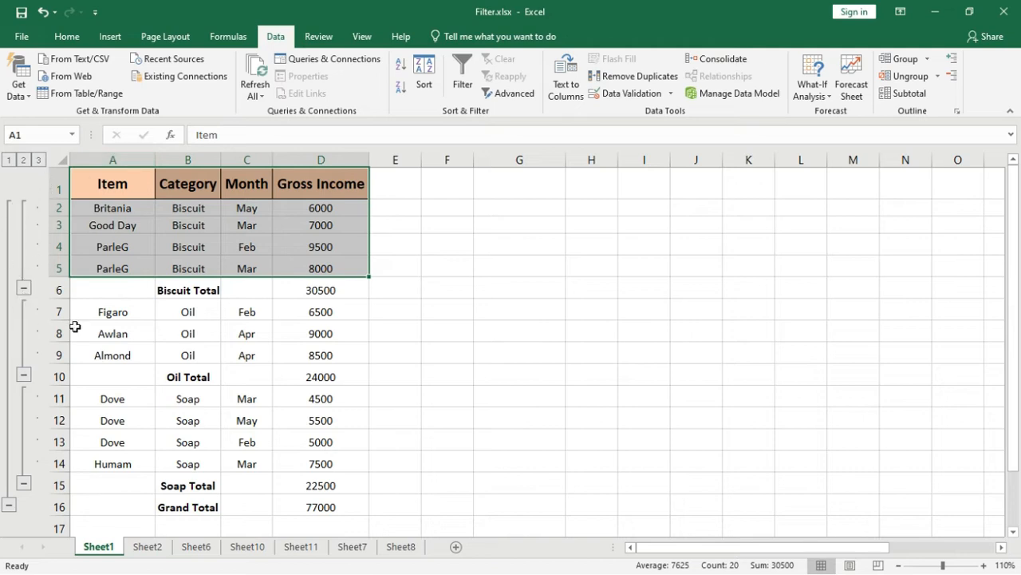
{"action": "left_click_drag", "start_coordinate": [99, 192], "coordinate": [295, 509]}
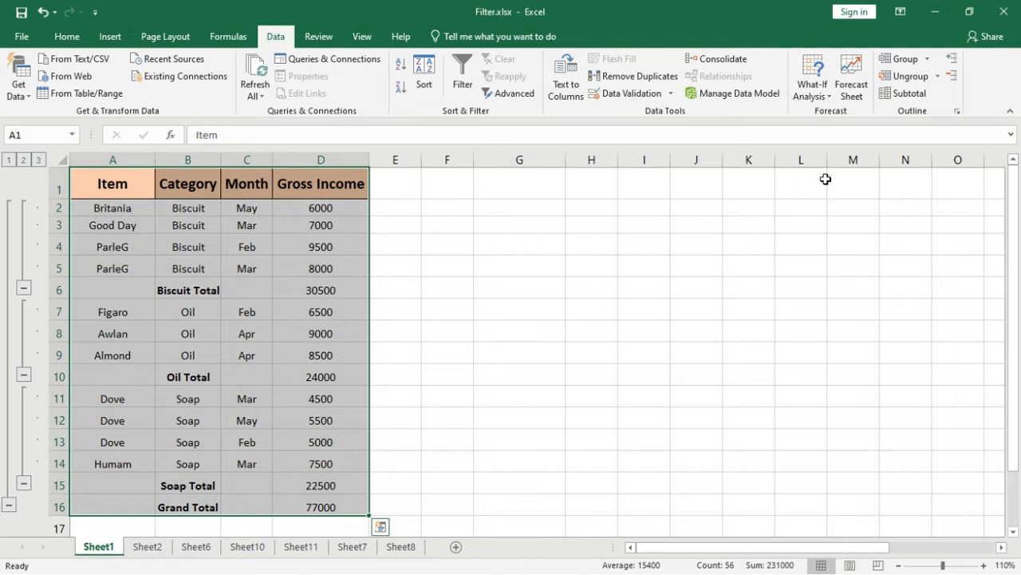
{"action": "left_click", "coordinate": [896, 60]}
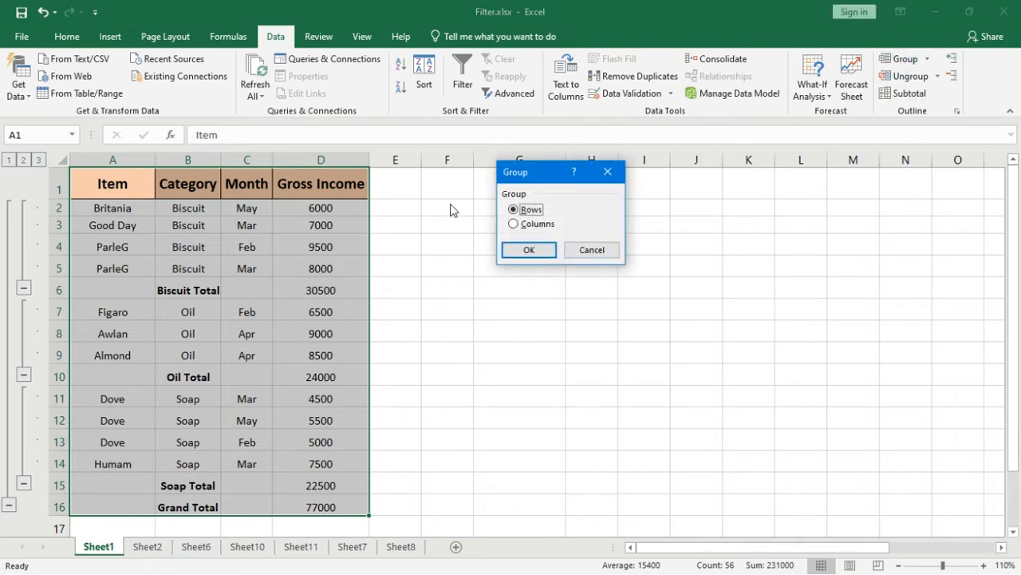
{"action": "left_click", "coordinate": [513, 225]}
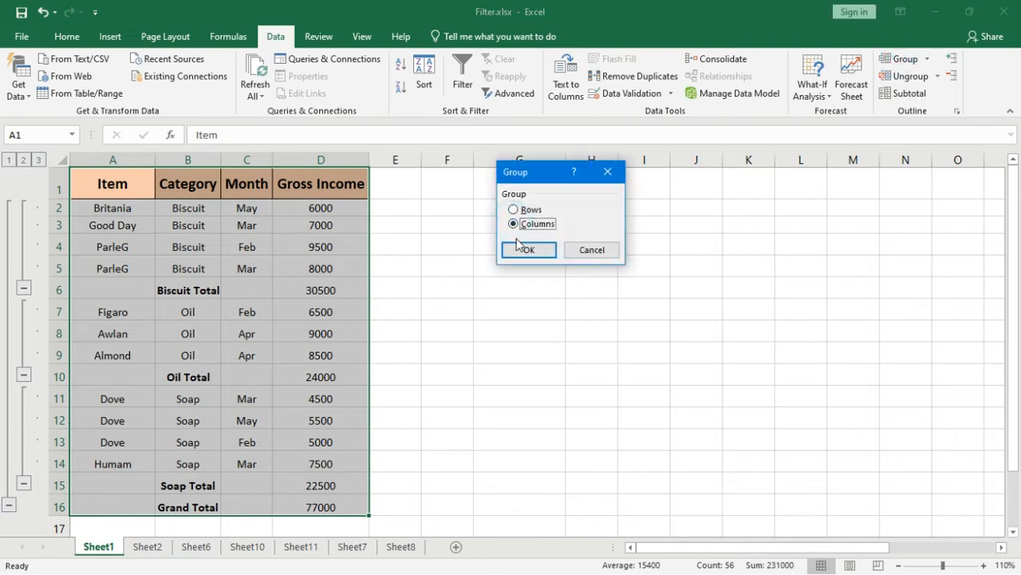
{"action": "left_click", "coordinate": [518, 250]}
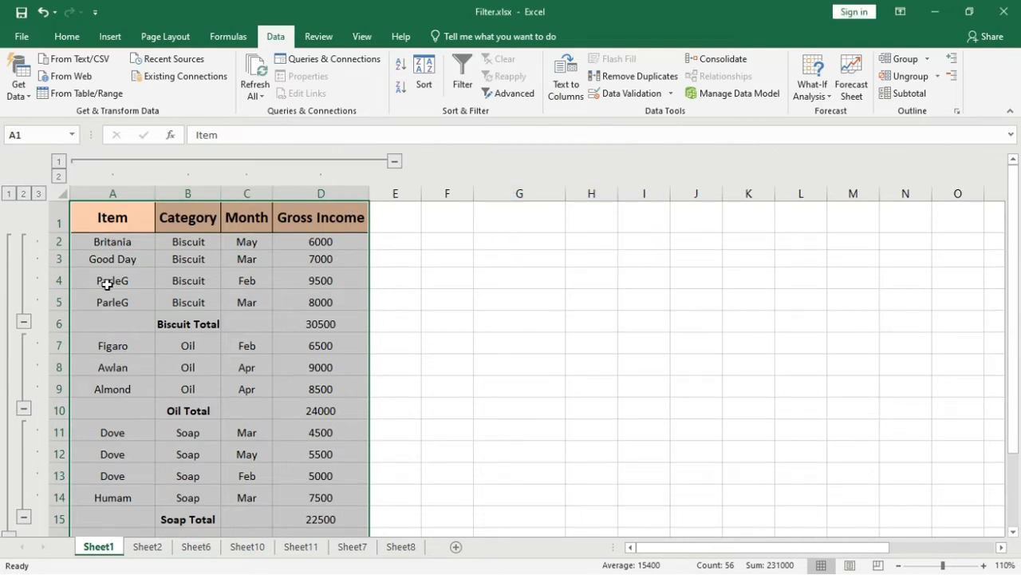
Collapse and re-expand the group covering the table's four columns
{"action": "left_click", "coordinate": [157, 280]}
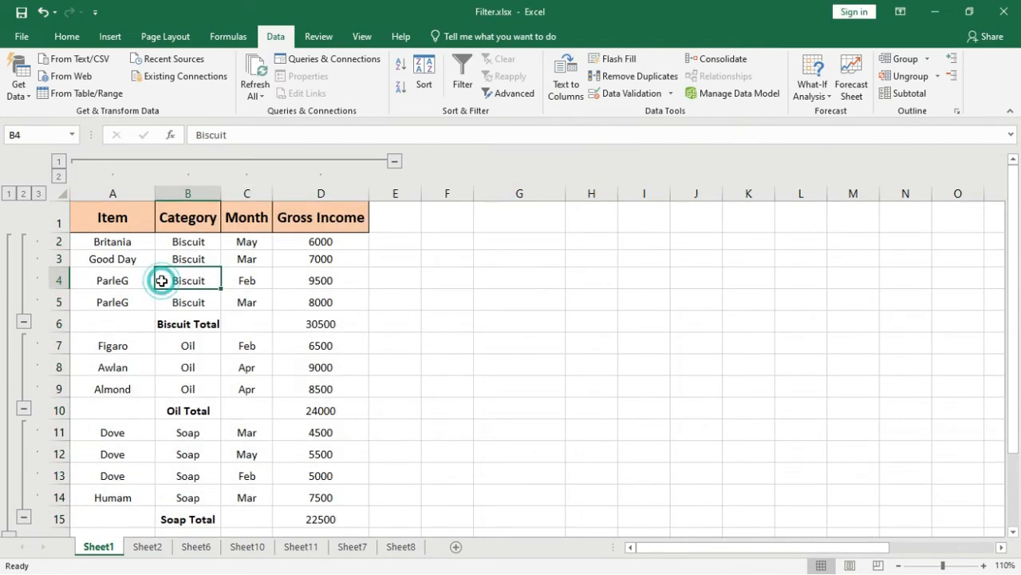
{"action": "left_click", "coordinate": [395, 162]}
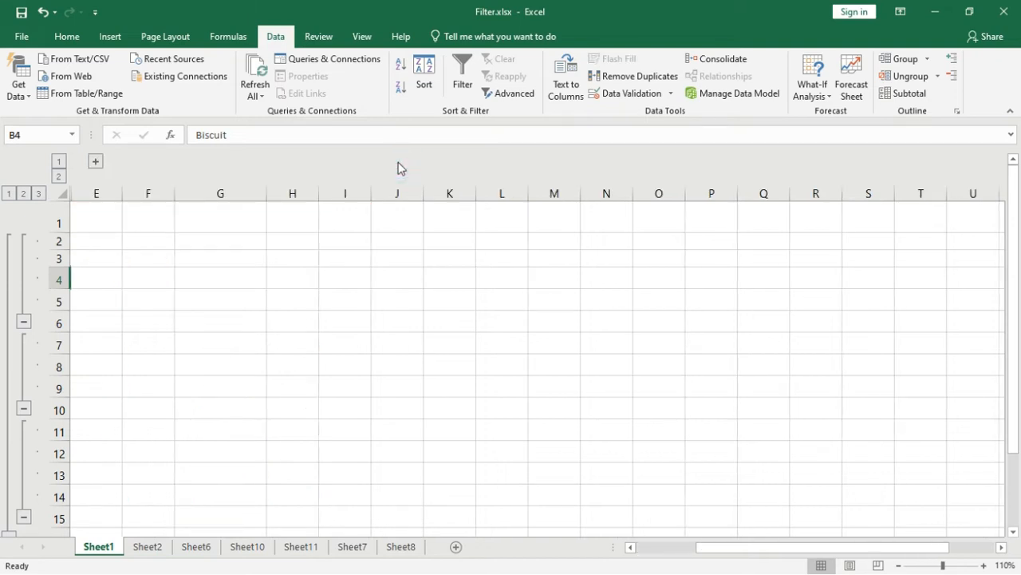
{"action": "left_click", "coordinate": [95, 162]}
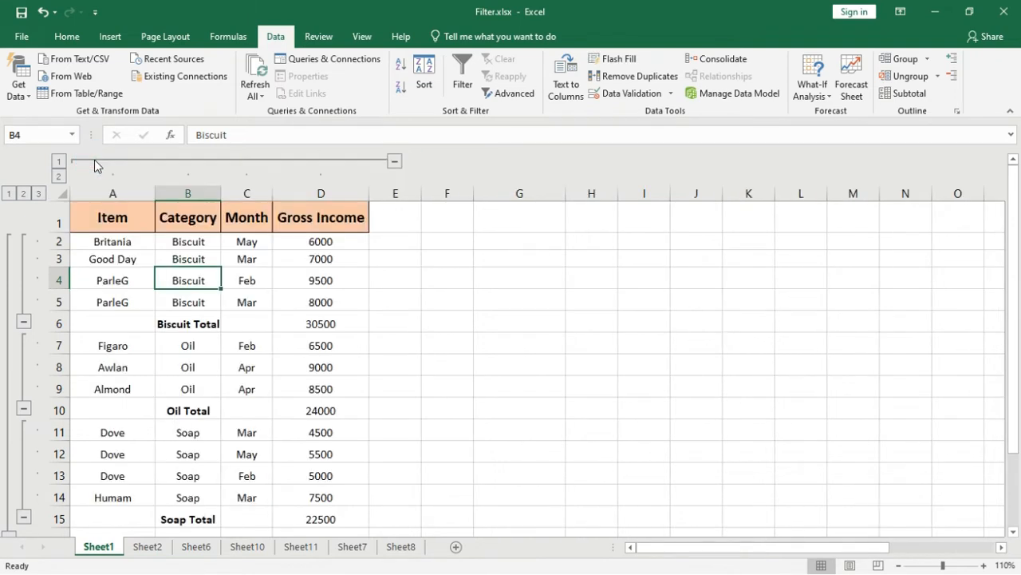
Ungroup only the Month column from the column group
{"action": "left_click", "coordinate": [244, 348]}
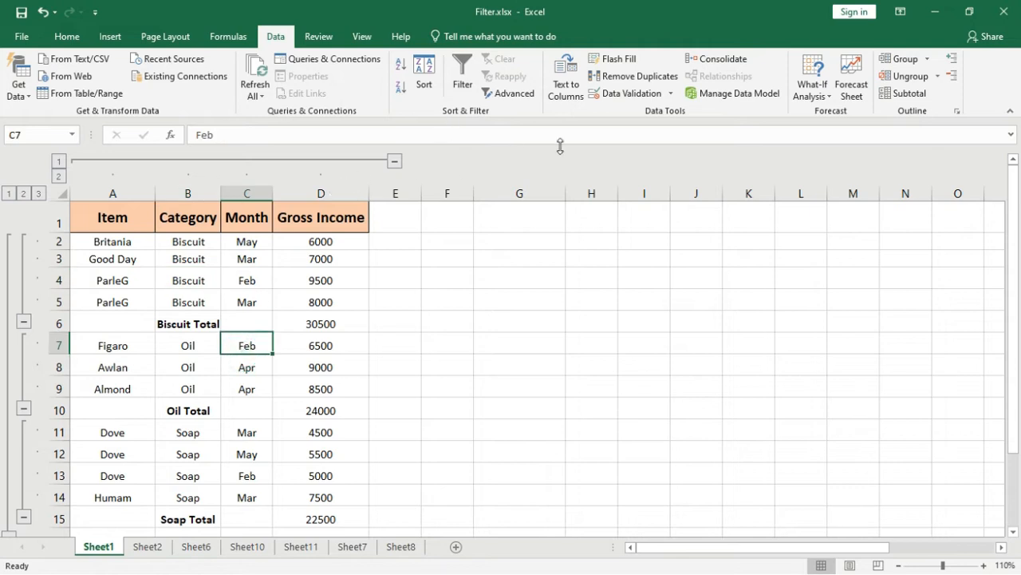
{"action": "left_click", "coordinate": [910, 76]}
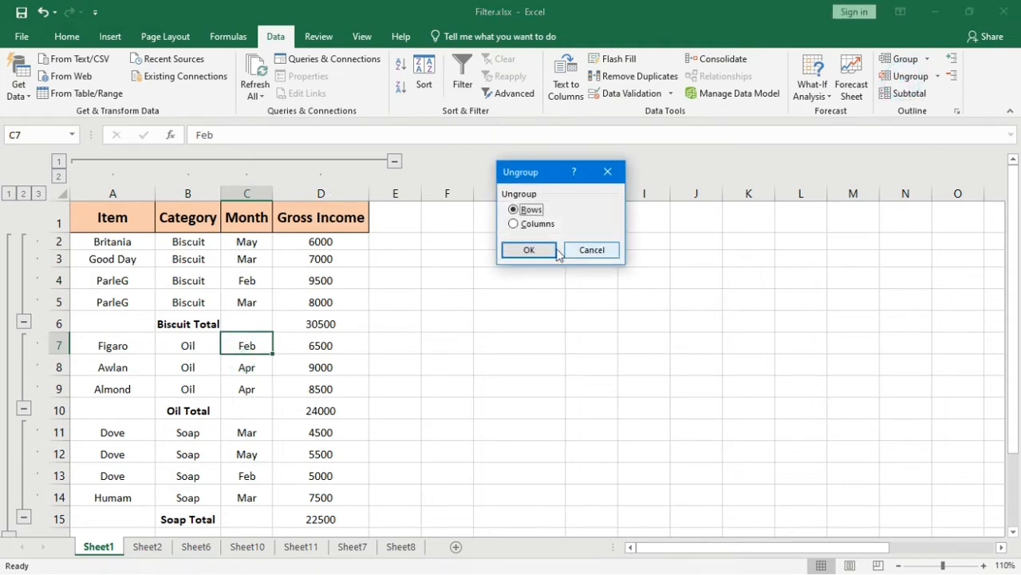
{"action": "left_click", "coordinate": [536, 224]}
{"action": "left_click", "coordinate": [530, 249]}
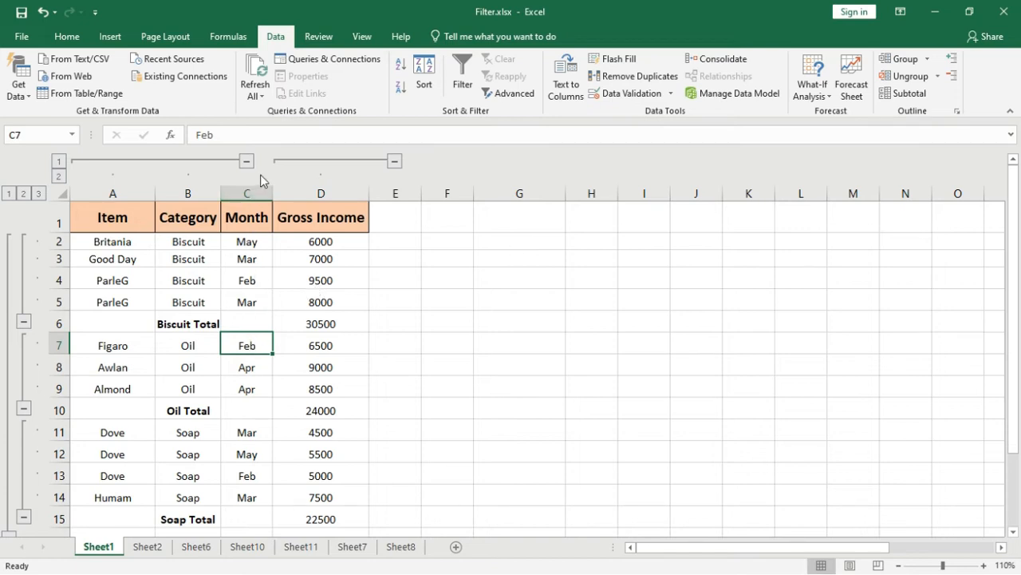
Ungroup the remaining grouped columns across the whole table, from Item to Gross Income
{"action": "left_click_drag", "start_coordinate": [85, 223], "coordinate": [363, 531]}
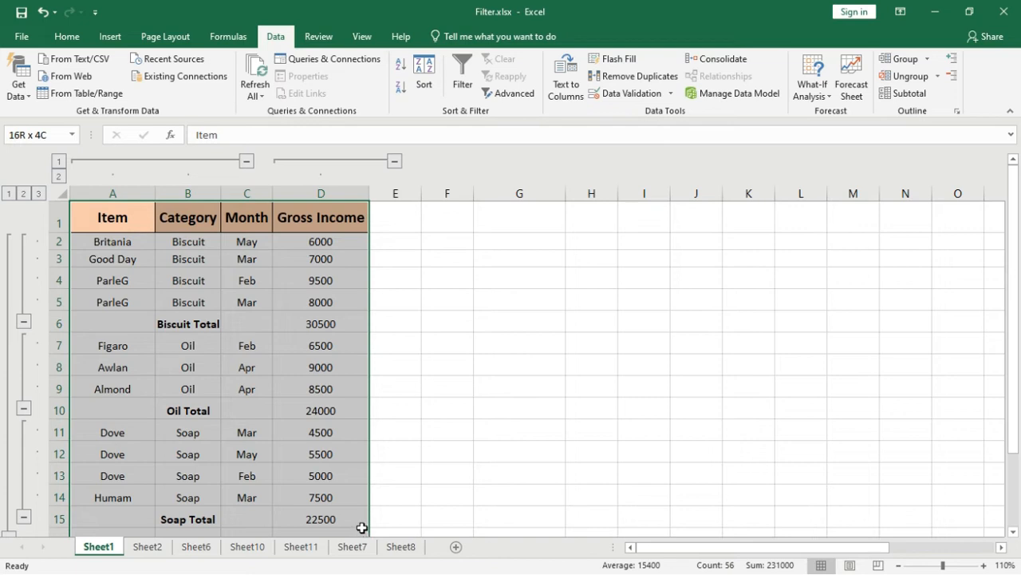
{"action": "left_click", "coordinate": [904, 76]}
{"action": "left_click", "coordinate": [515, 223]}
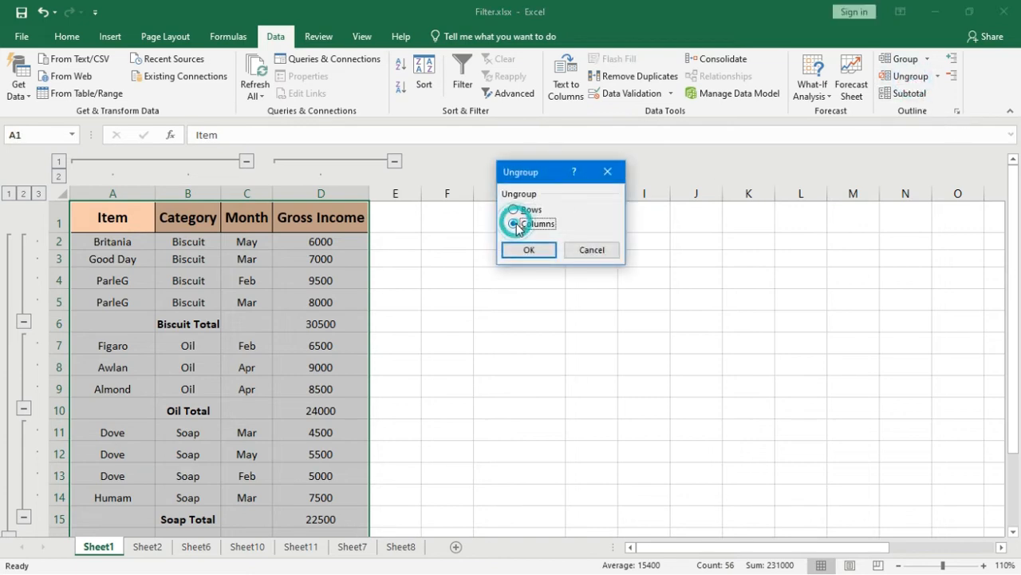
{"action": "left_click", "coordinate": [527, 250]}
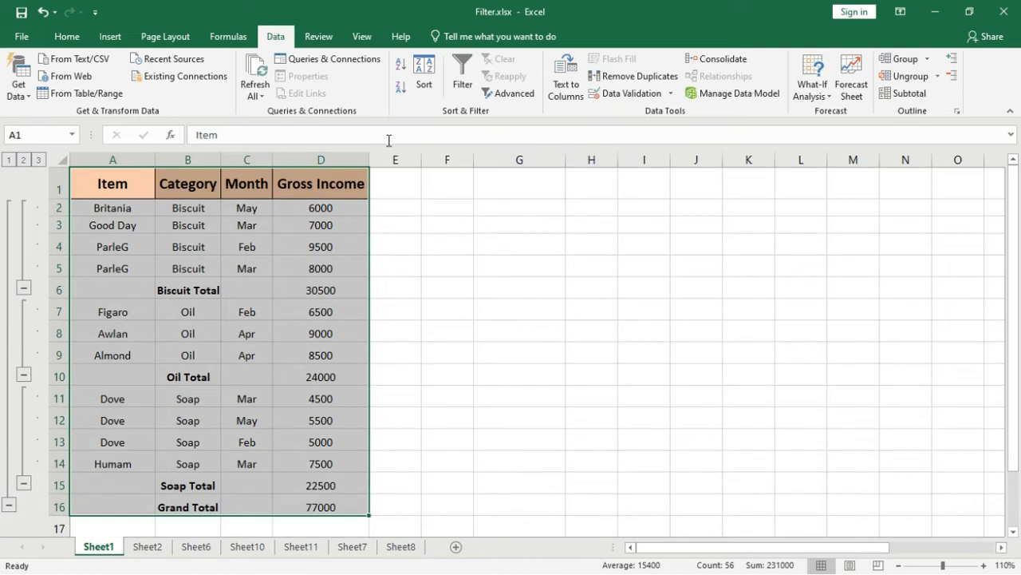
Clear the row outline from the subtotaled table on Sheet1 while keeping its subtotal rows
{"action": "left_click", "coordinate": [938, 76]}
{"action": "left_click", "coordinate": [926, 112]}
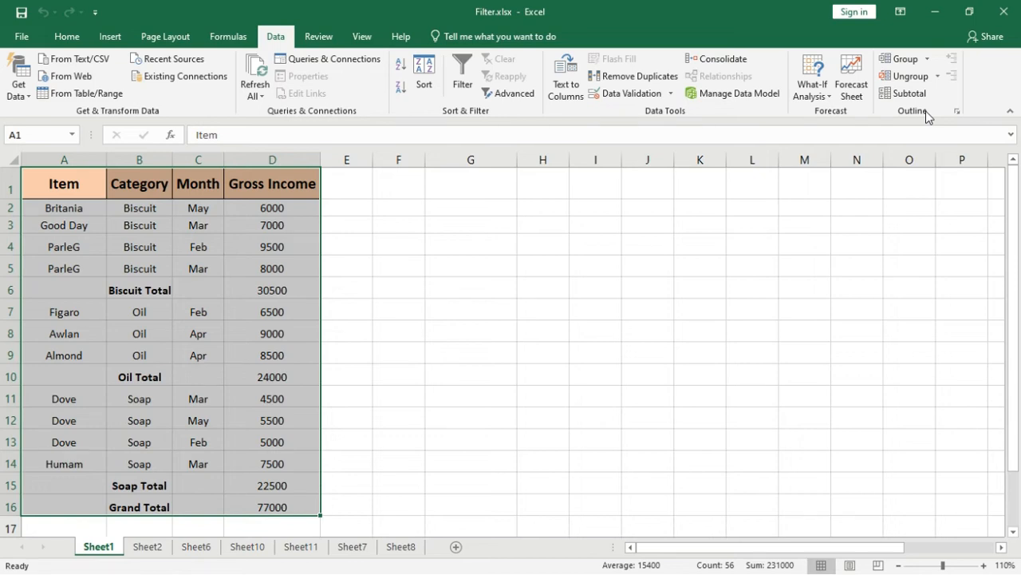
{"action": "left_click", "coordinate": [471, 243]}
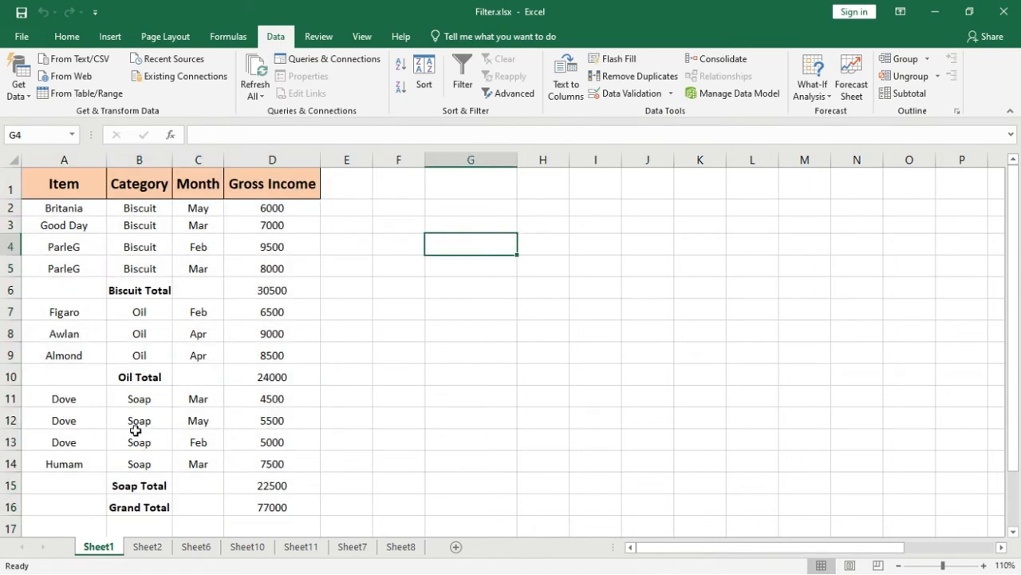
Switch to Sheet2 and group the rows above each manually entered Grand Total with Auto Outline
{"action": "left_click", "coordinate": [146, 549]}
{"action": "left_click", "coordinate": [204, 327]}
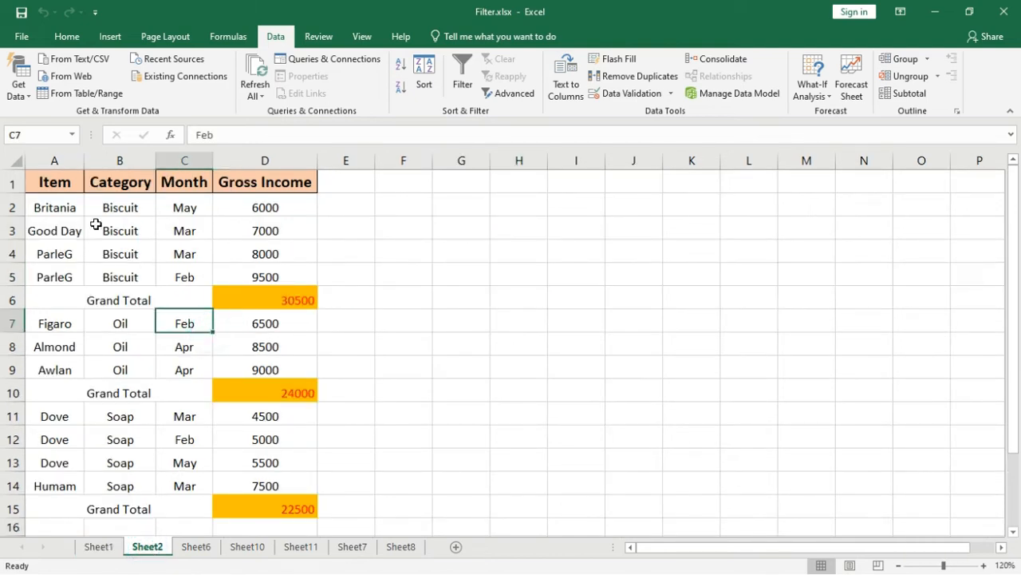
{"action": "left_click_drag", "start_coordinate": [64, 201], "coordinate": [247, 500]}
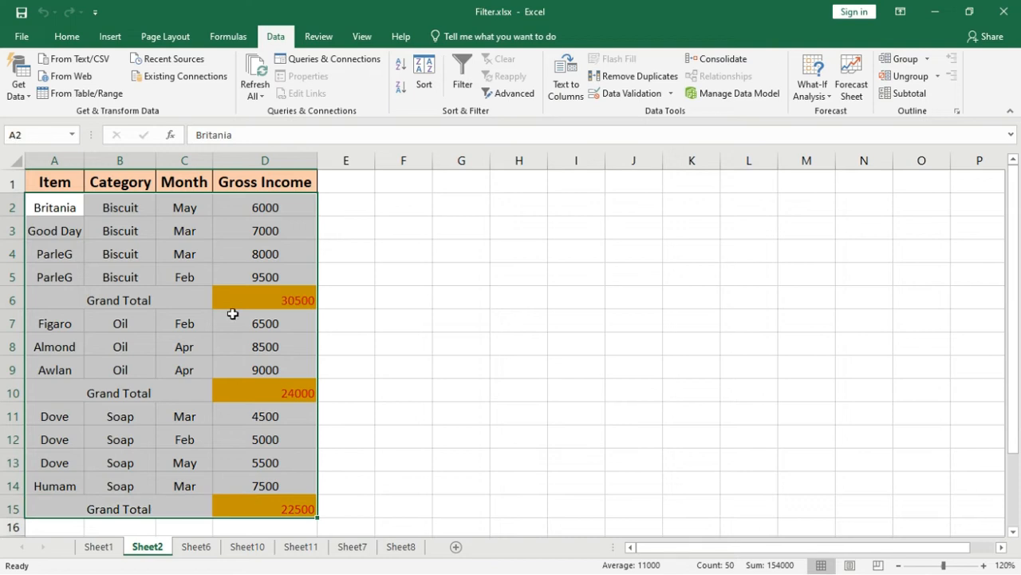
{"action": "left_click", "coordinate": [232, 313]}
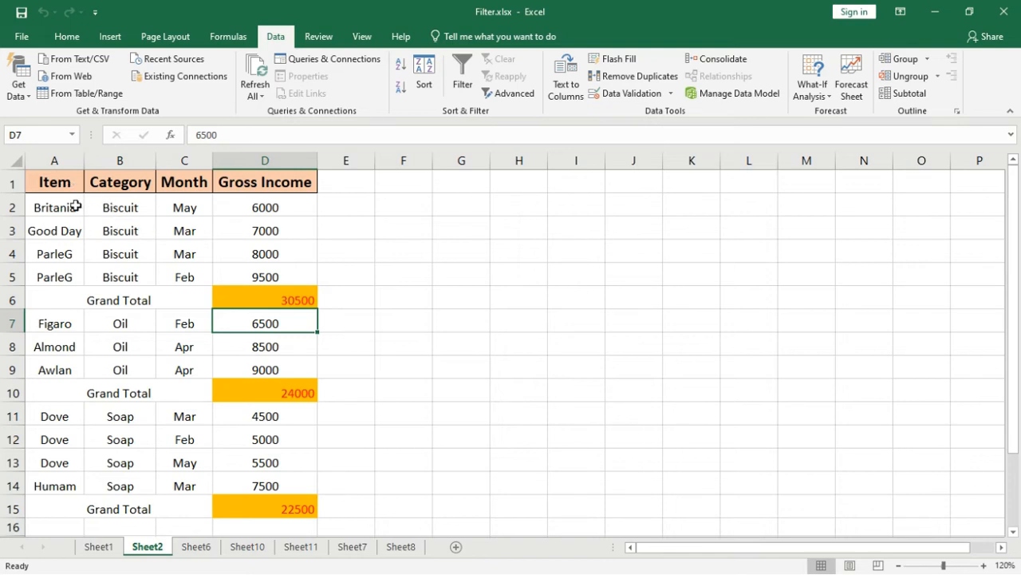
{"action": "left_click_drag", "start_coordinate": [64, 192], "coordinate": [244, 382]}
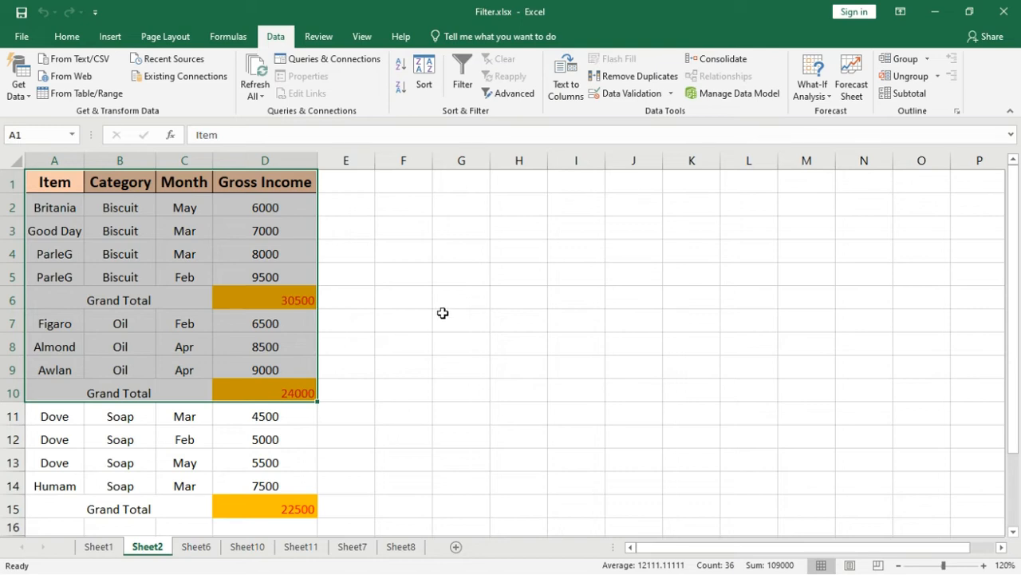
{"action": "left_click", "coordinate": [443, 312]}
{"action": "left_click", "coordinate": [930, 62]}
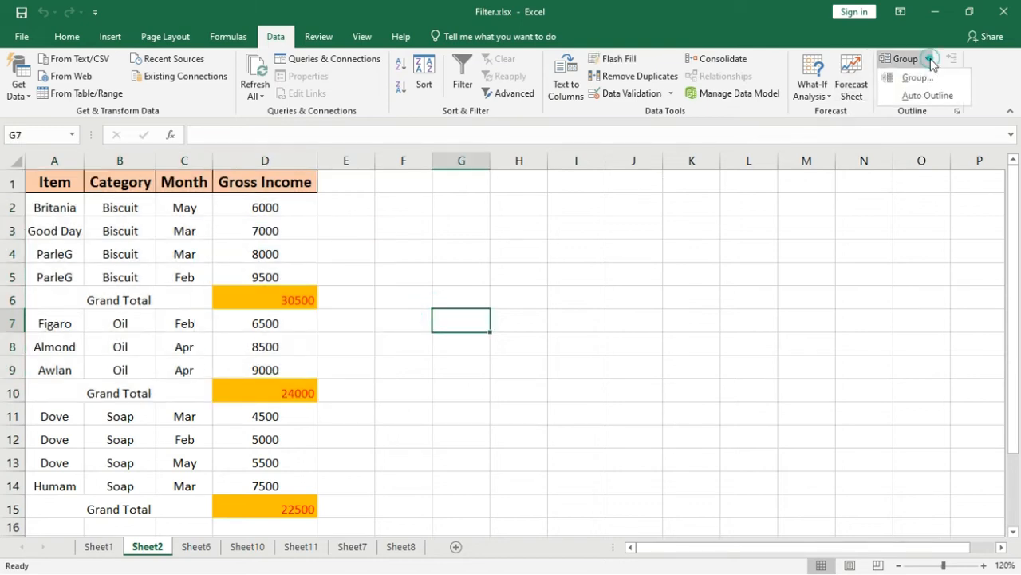
{"action": "left_click", "coordinate": [929, 97]}
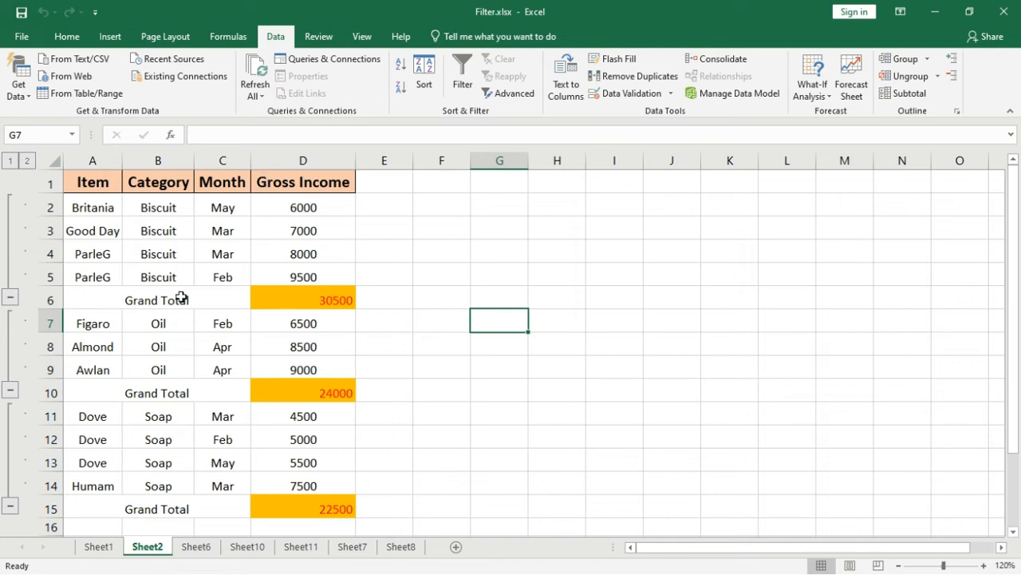
Review the grouped table and the first Grand Total's formula on Sheet2, and clear the sheet's outline
{"action": "left_click_drag", "start_coordinate": [94, 186], "coordinate": [315, 508]}
{"action": "left_click", "coordinate": [478, 363]}
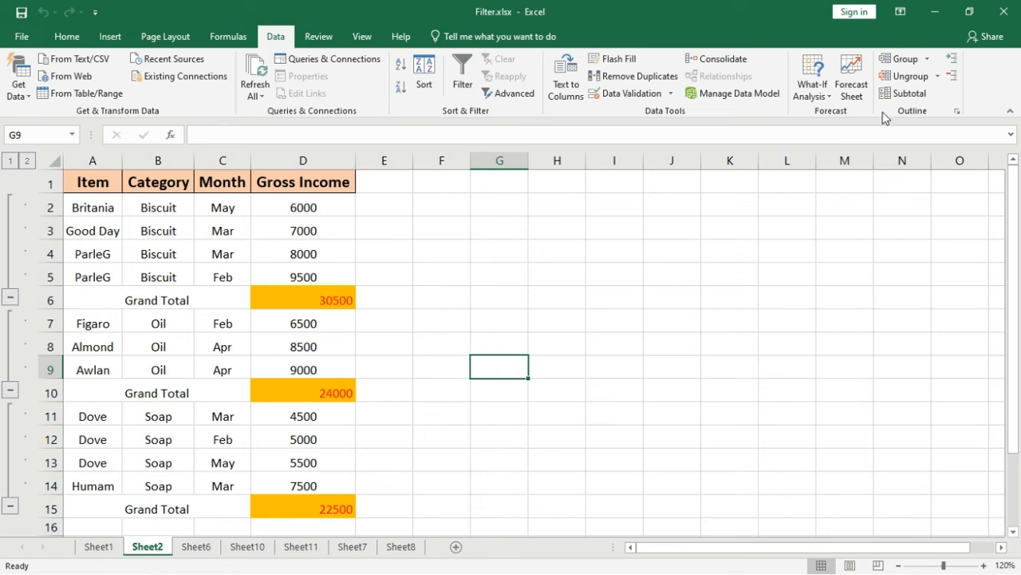
{"action": "left_click_drag", "start_coordinate": [95, 183], "coordinate": [300, 503]}
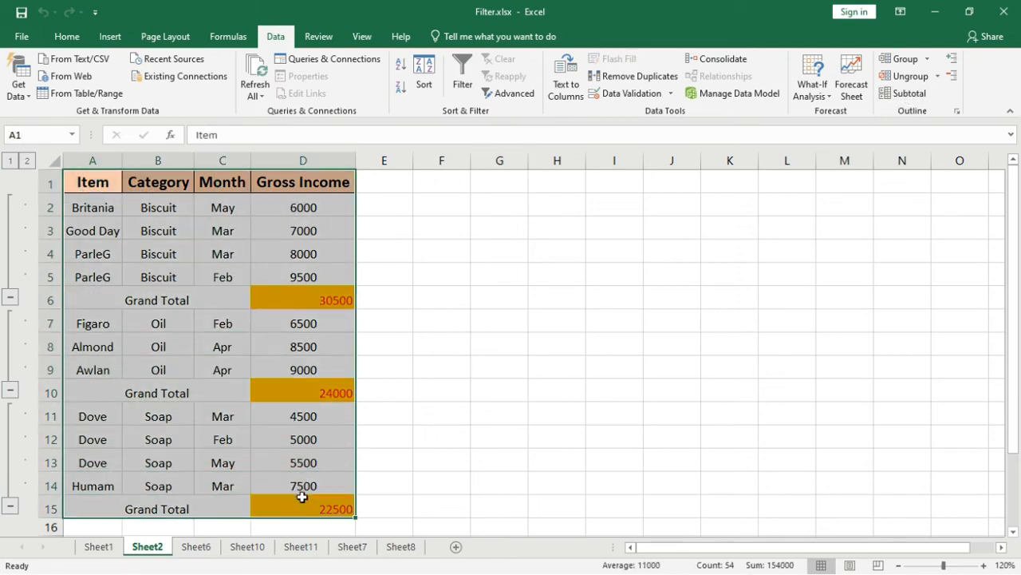
{"action": "left_click", "coordinate": [261, 294]}
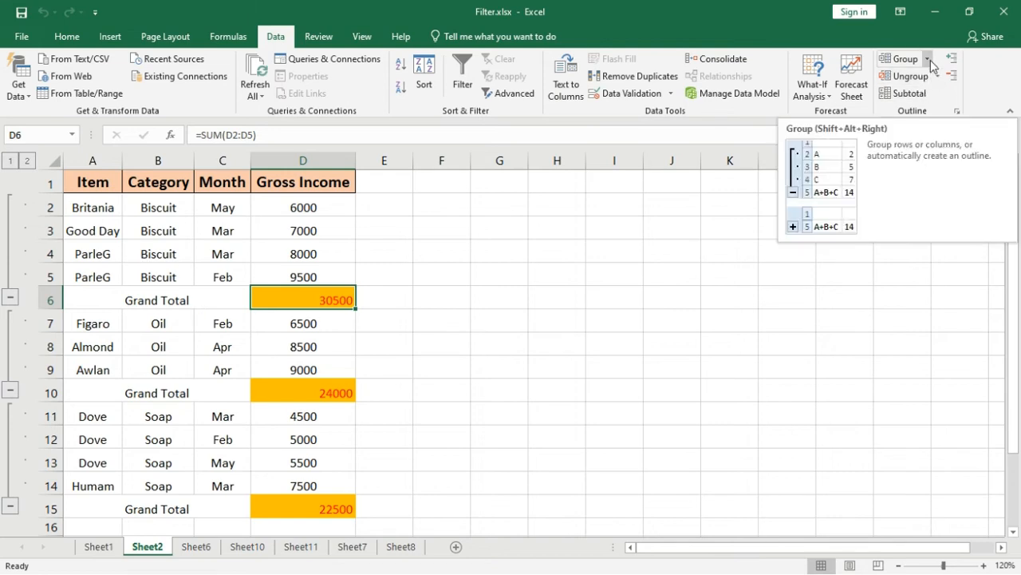
{"action": "left_click", "coordinate": [169, 253]}
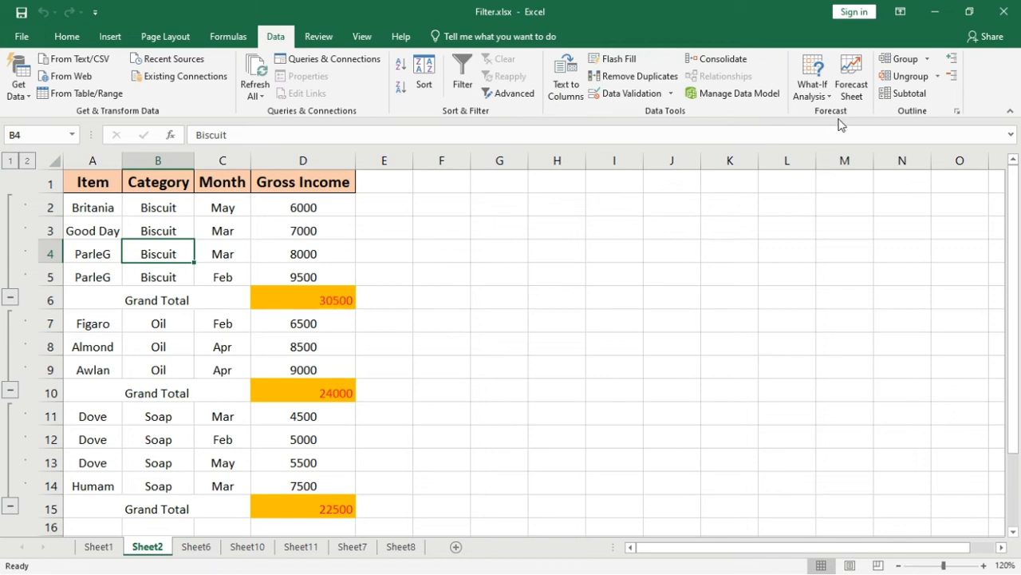
{"action": "left_click", "coordinate": [938, 75]}
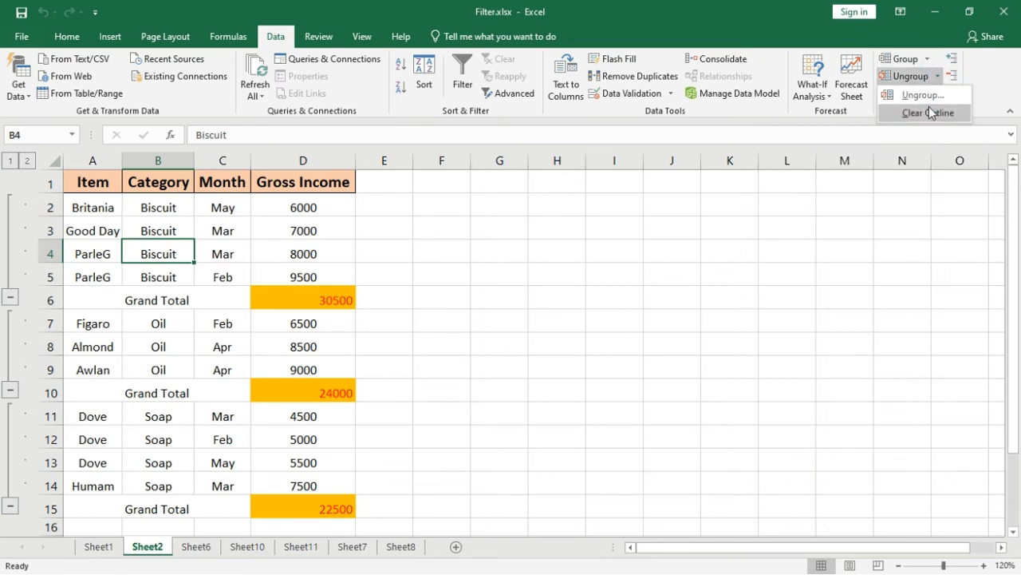
{"action": "left_click", "coordinate": [930, 113]}
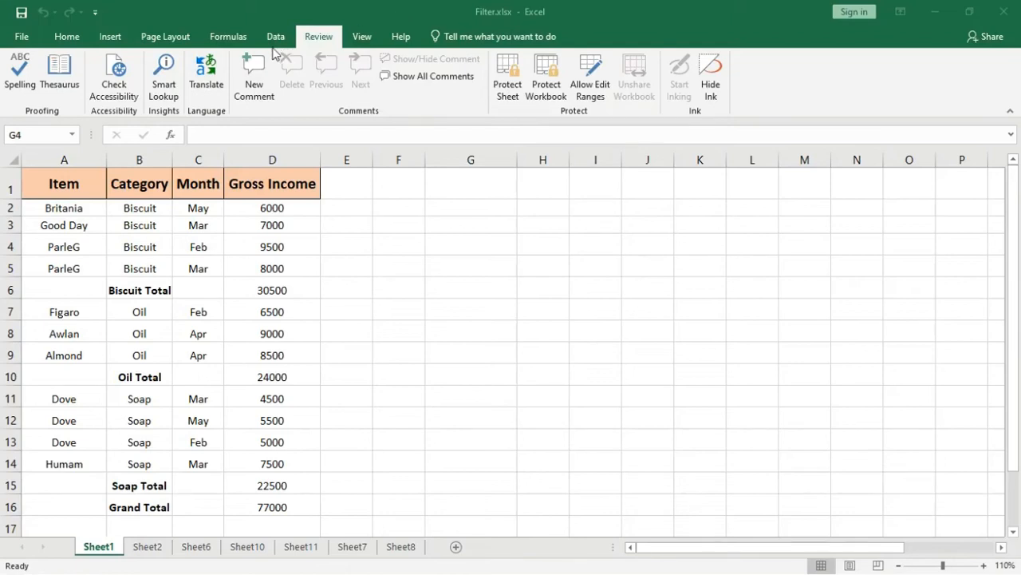
Remove all subtotals, including the grand total, from the sales table on Sheet1
{"action": "left_click", "coordinate": [279, 37]}
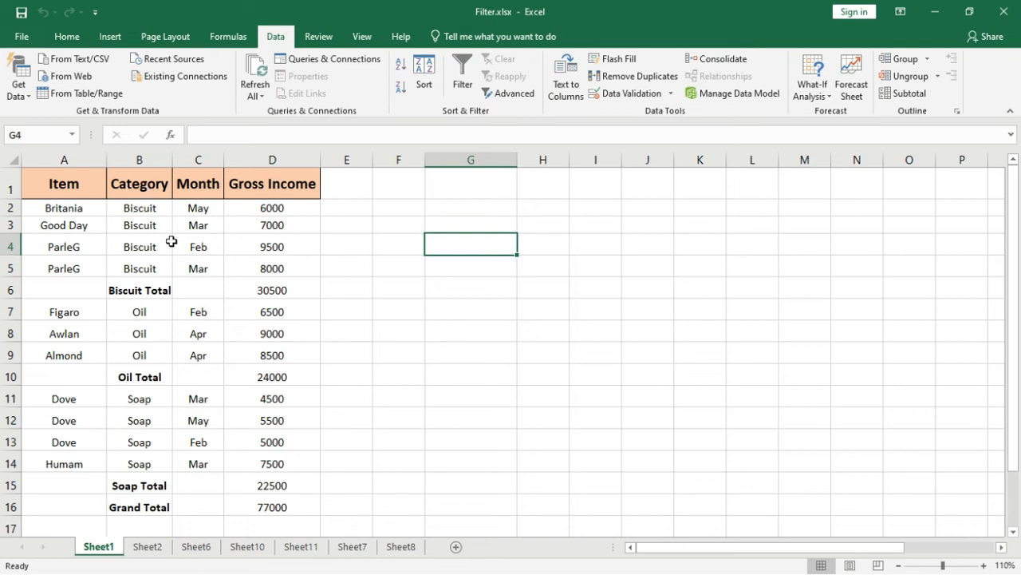
{"action": "left_click_drag", "start_coordinate": [84, 190], "coordinate": [293, 517]}
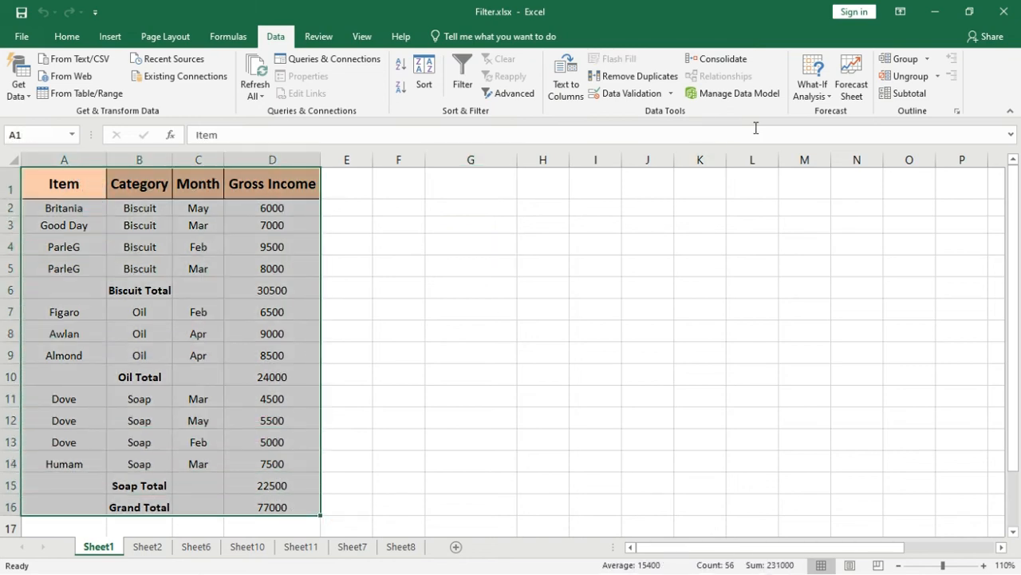
{"action": "left_click", "coordinate": [912, 95]}
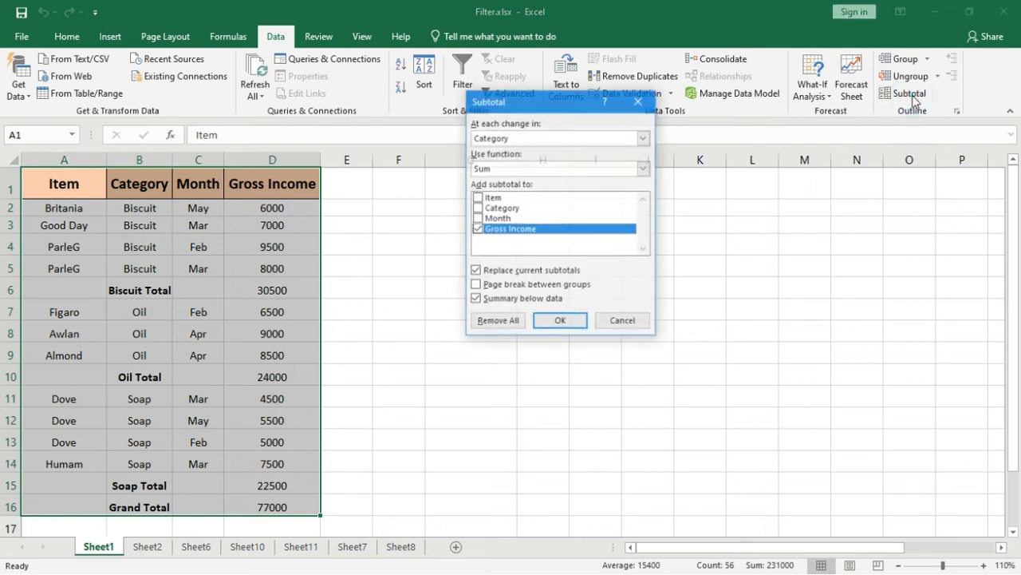
{"action": "left_click_drag", "start_coordinate": [563, 100], "coordinate": [556, 60]}
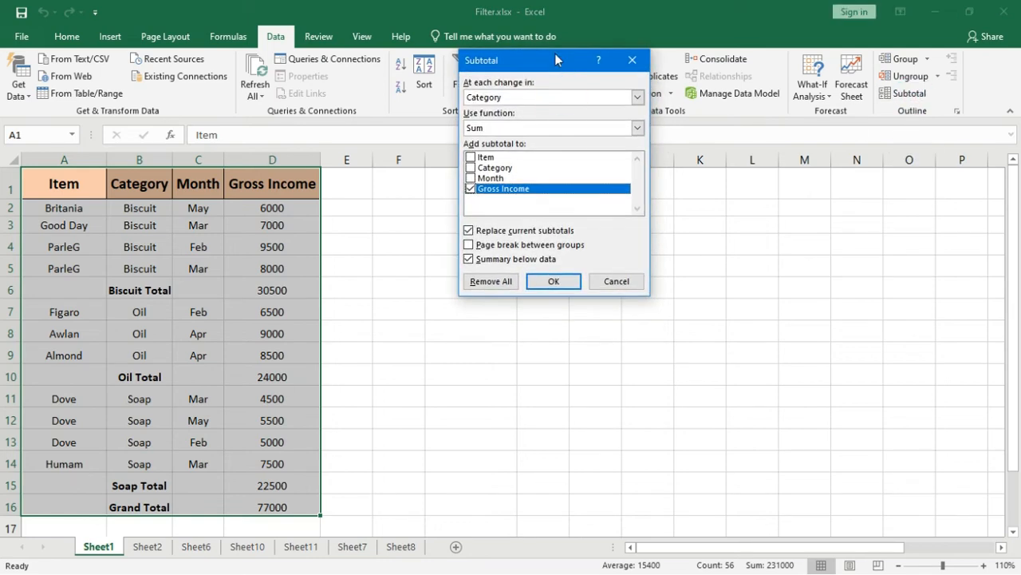
{"action": "left_click", "coordinate": [491, 282]}
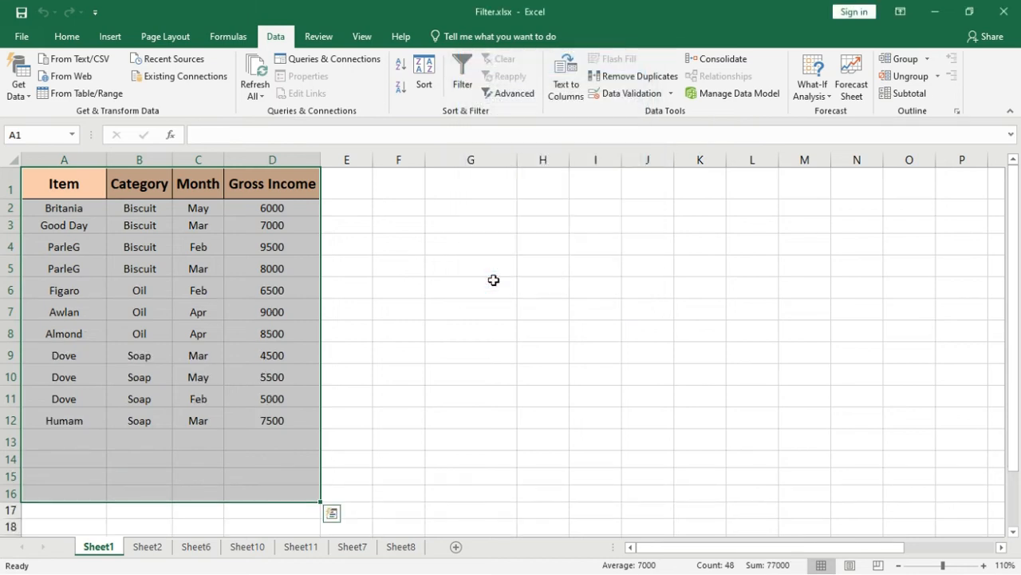
{"action": "left_click", "coordinate": [388, 258]}
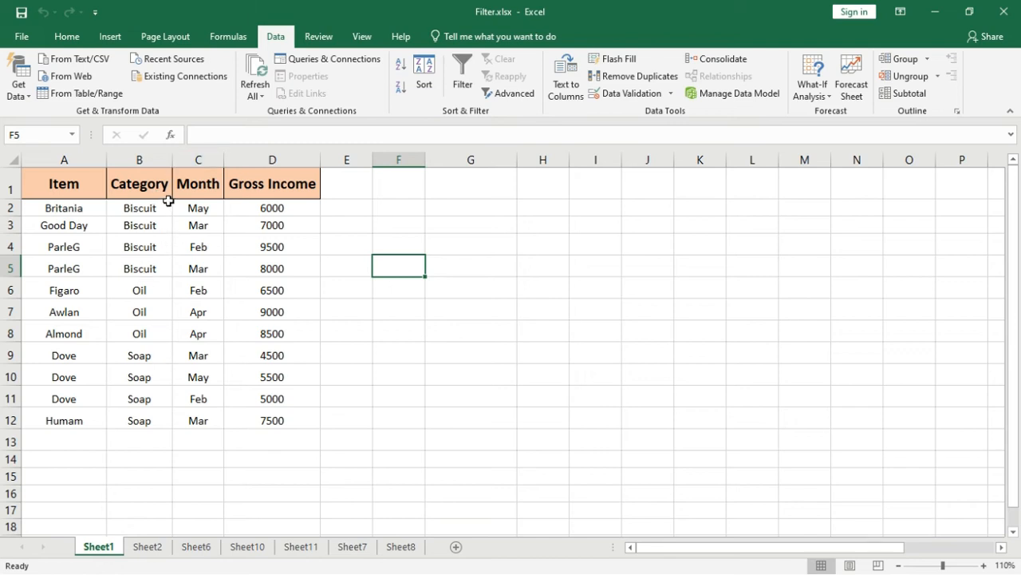
Sort the sales table on Sheet1 by Month from A to Z, expanding the selection to include the neighbouring columns
{"action": "left_click_drag", "start_coordinate": [212, 184], "coordinate": [200, 417]}
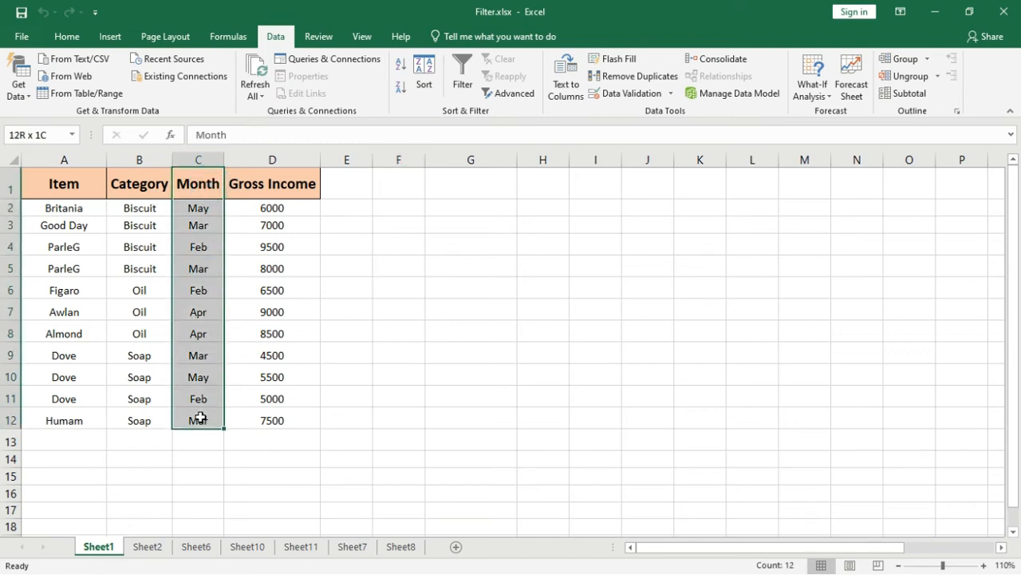
{"action": "left_click", "coordinate": [400, 64]}
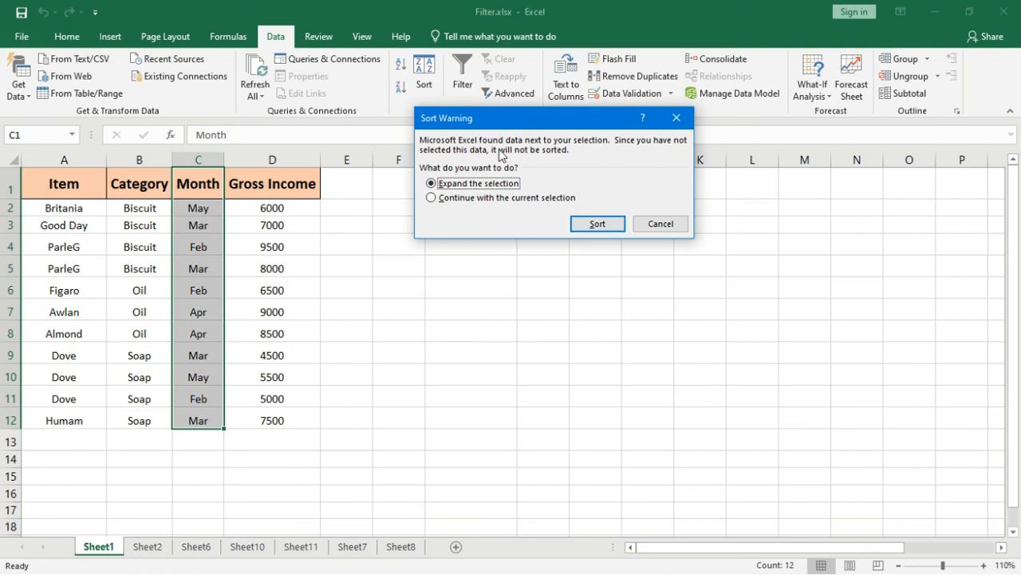
{"action": "left_click", "coordinate": [614, 225]}
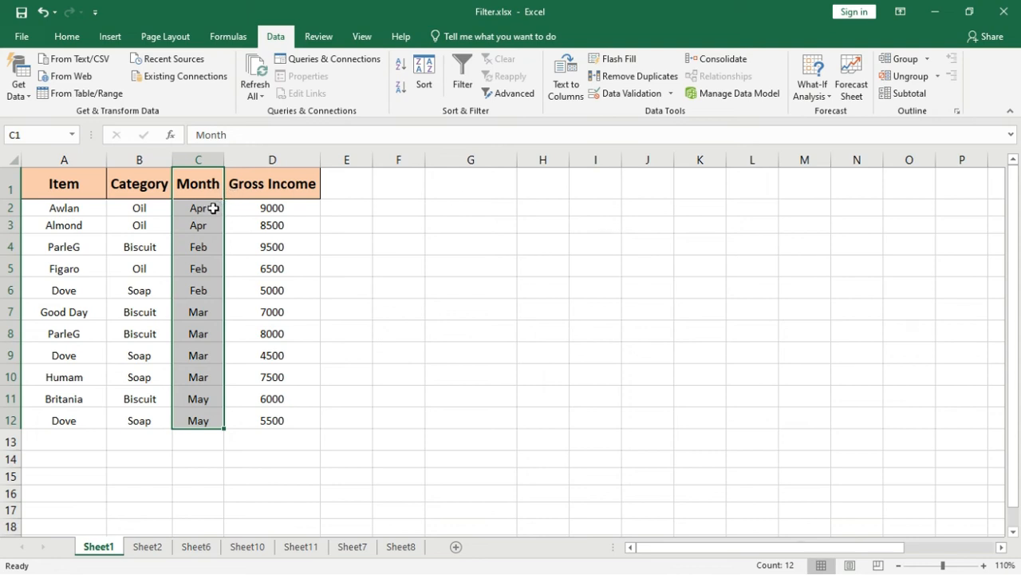
{"action": "left_click_drag", "start_coordinate": [212, 207], "coordinate": [206, 226]}
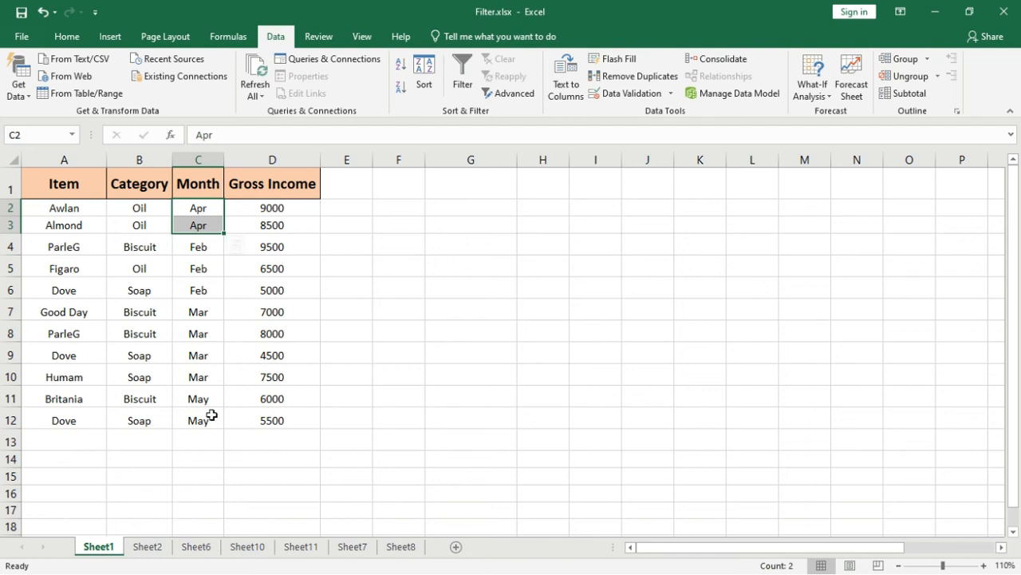
Subtotal the whole sales table at each change in Month, using Sum on Gross Income with the summary below the data
{"action": "left_click_drag", "start_coordinate": [84, 174], "coordinate": [268, 418]}
{"action": "left_click", "coordinate": [908, 93]}
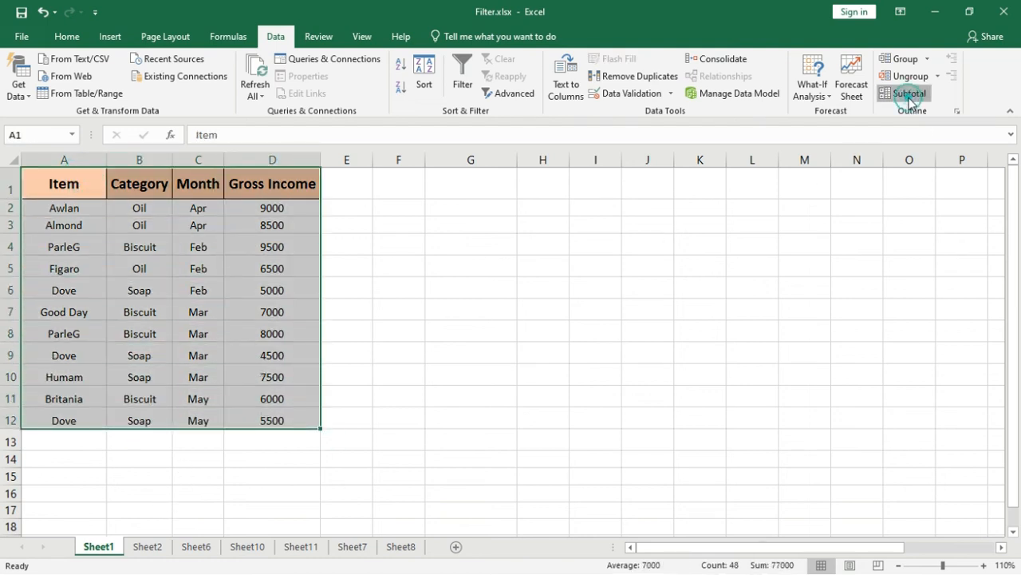
{"action": "left_click", "coordinate": [509, 99]}
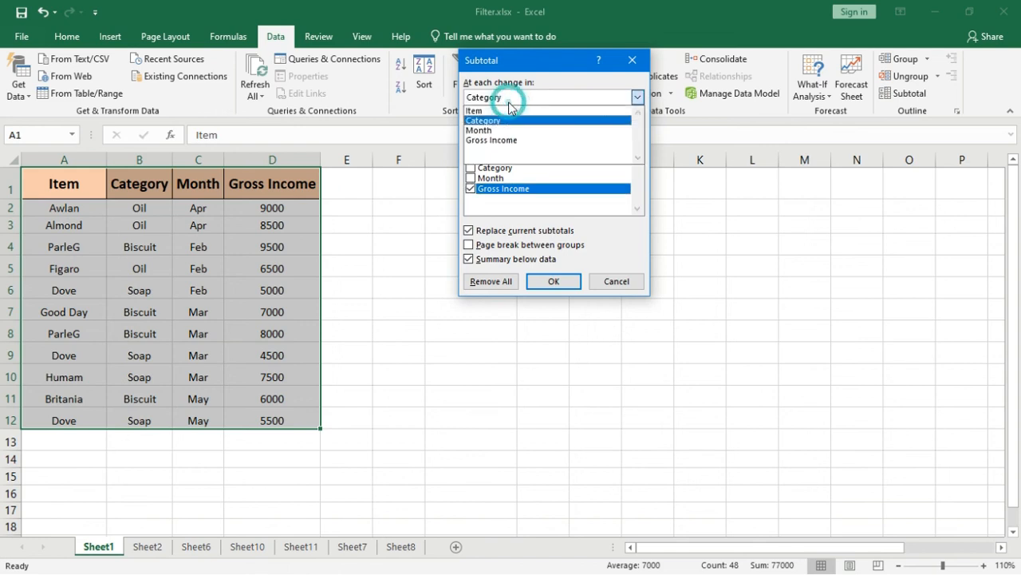
{"action": "left_click", "coordinate": [486, 126]}
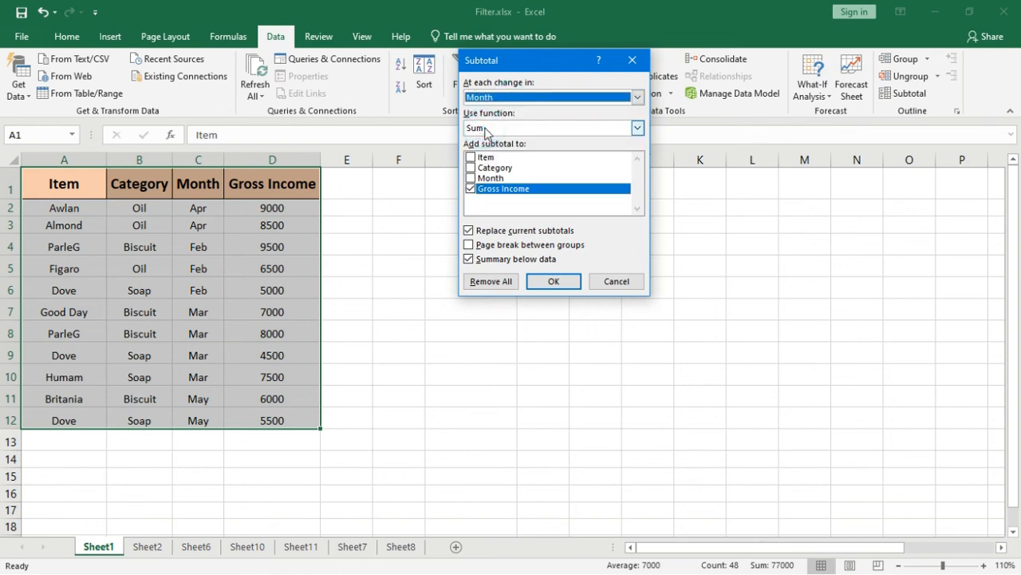
{"action": "left_click", "coordinate": [473, 190]}
{"action": "left_click", "coordinate": [472, 190]}
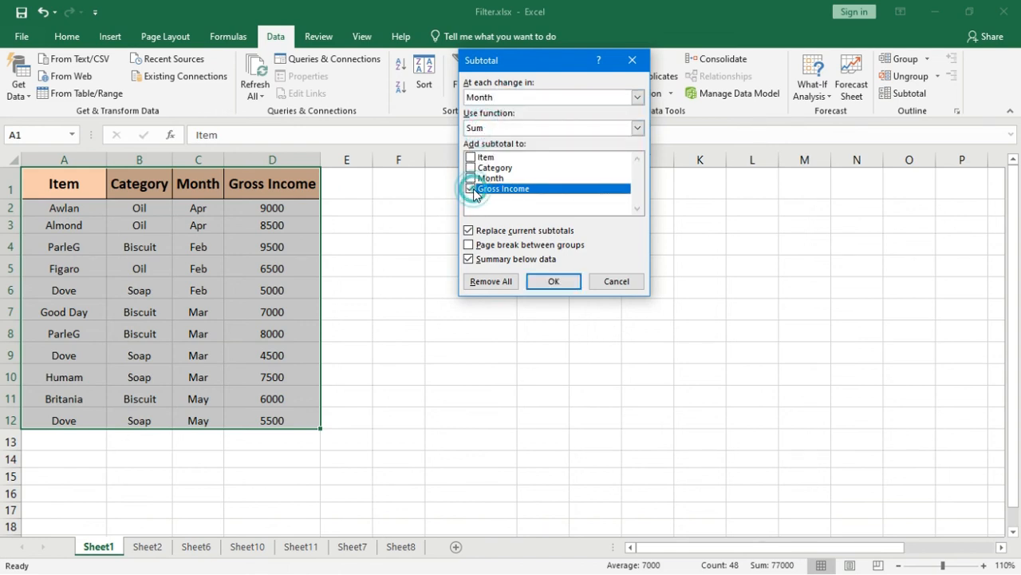
{"action": "left_click", "coordinate": [510, 129]}
{"action": "left_click", "coordinate": [511, 139]}
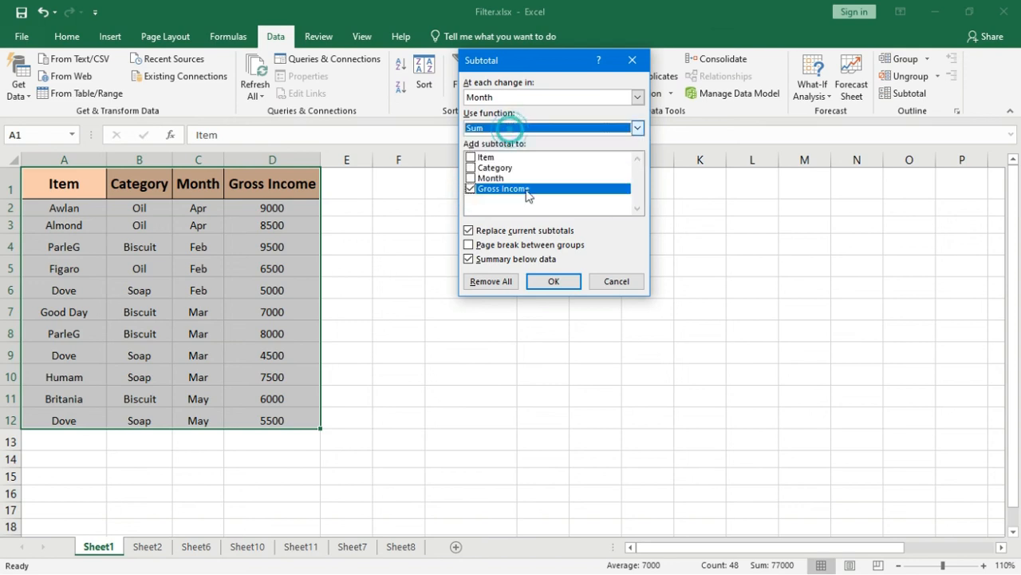
{"action": "left_click", "coordinate": [539, 279]}
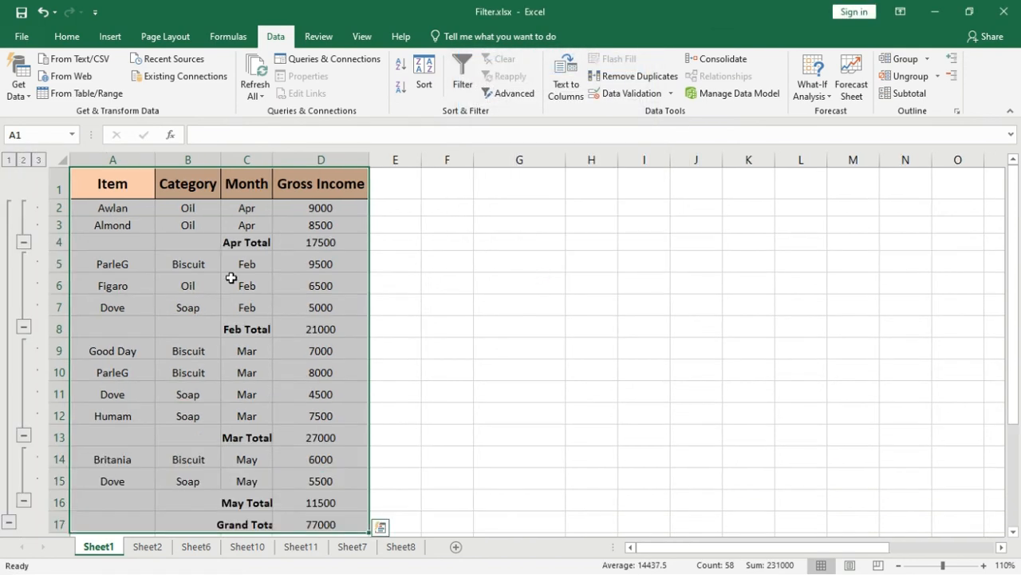
{"action": "left_click", "coordinate": [261, 342]}
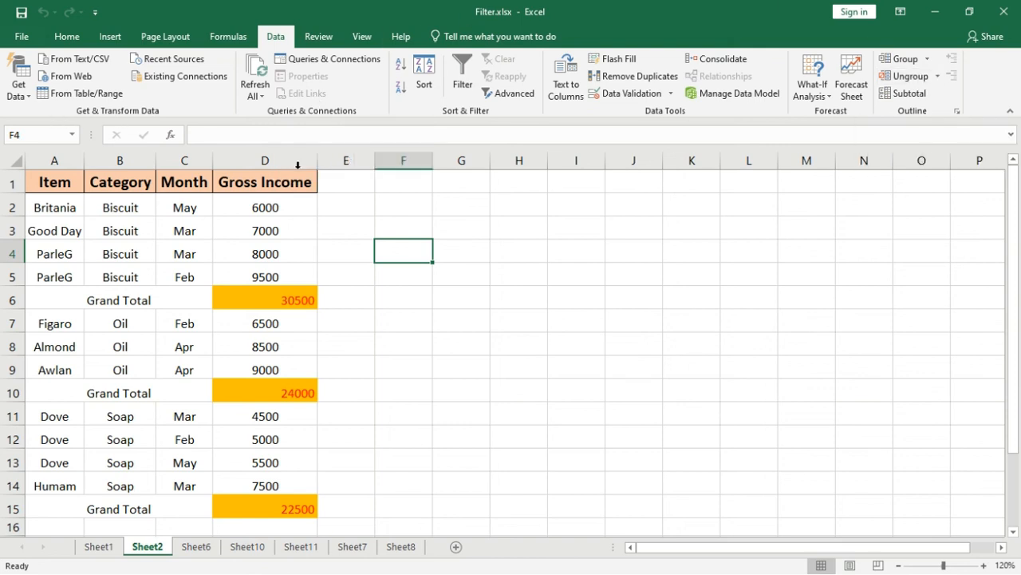
Display the review and protection commands for Sheet2
{"action": "left_click", "coordinate": [317, 40]}
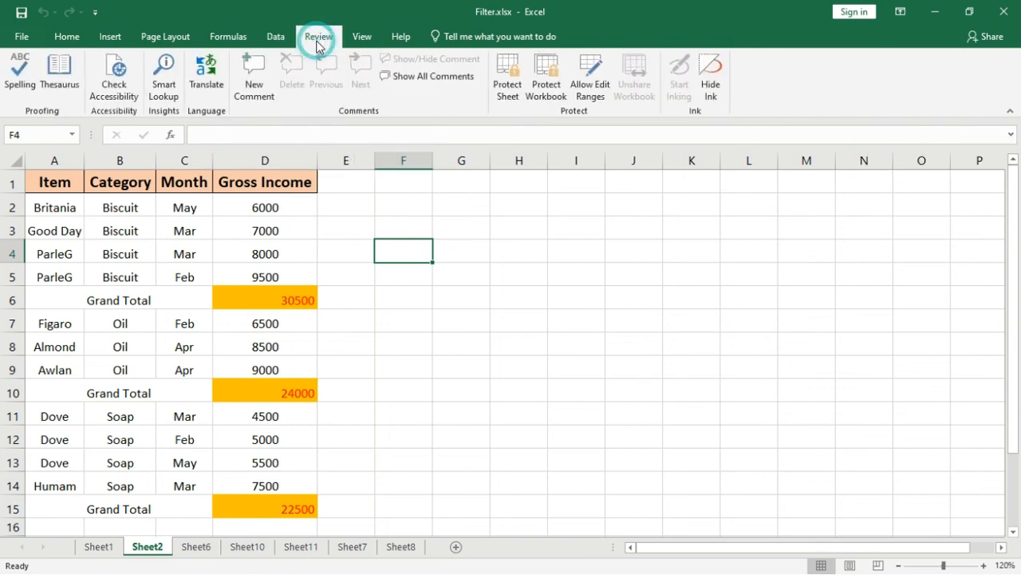